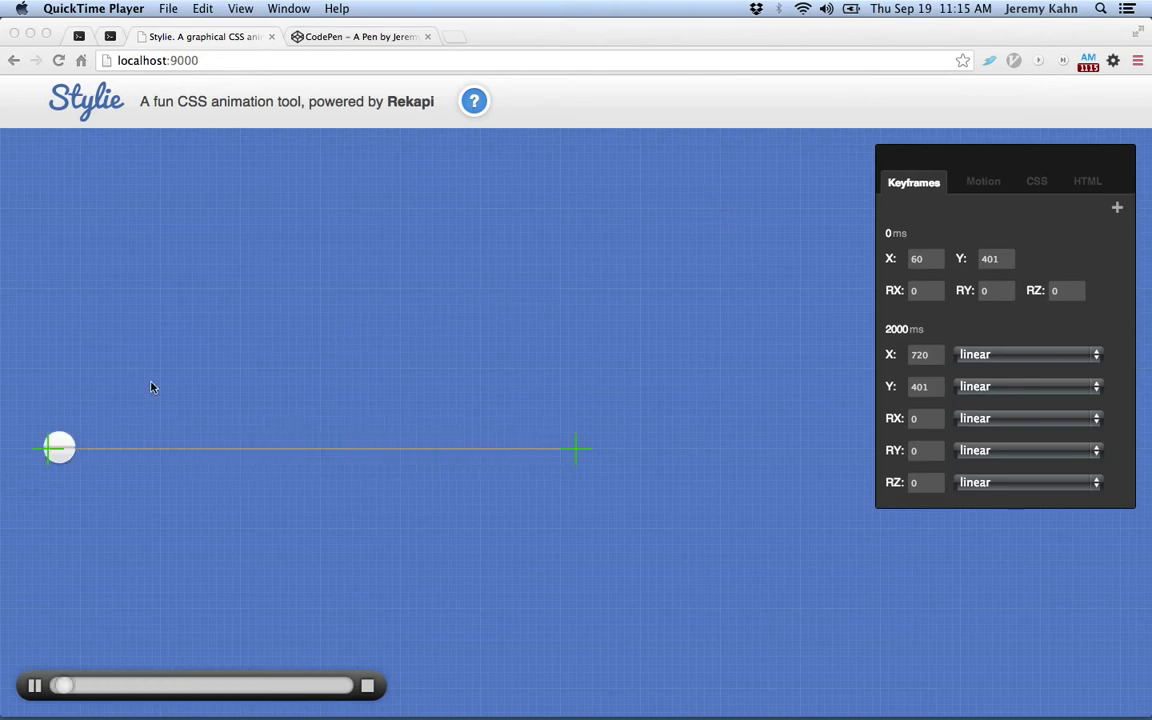
# Move the path's start point up and right and its end point left and lower.
pyautogui.click(156, 355)
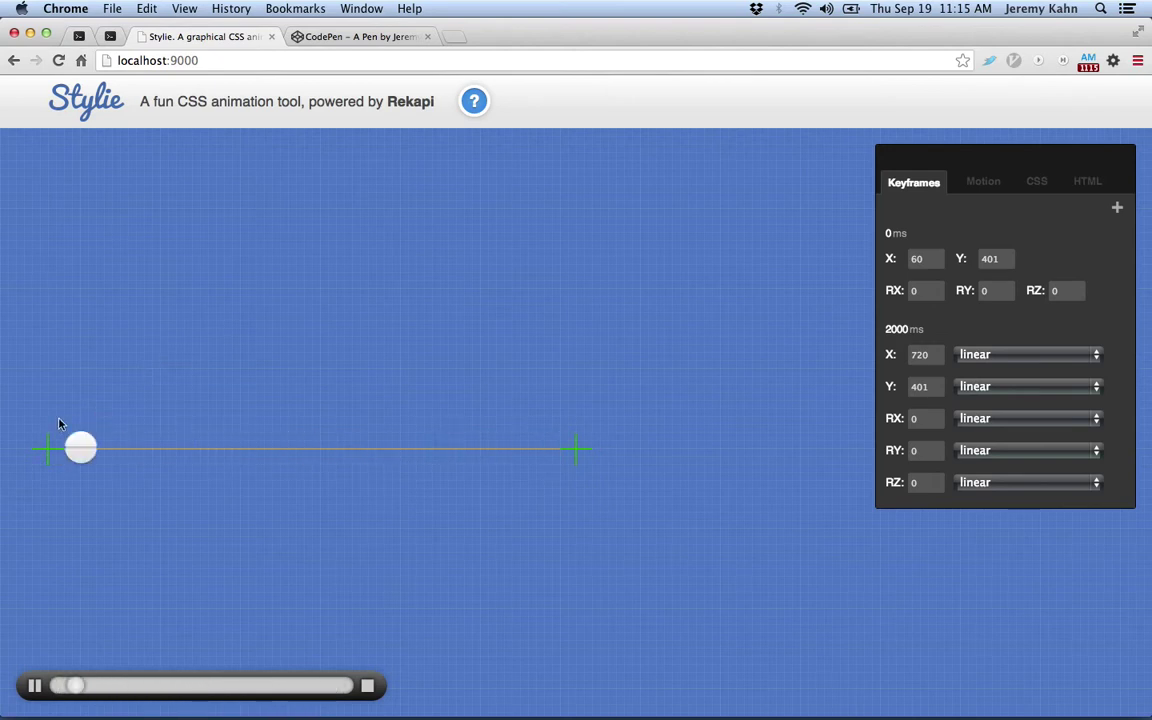
pyautogui.moveTo(48, 448); pyautogui.dragTo(100, 322)
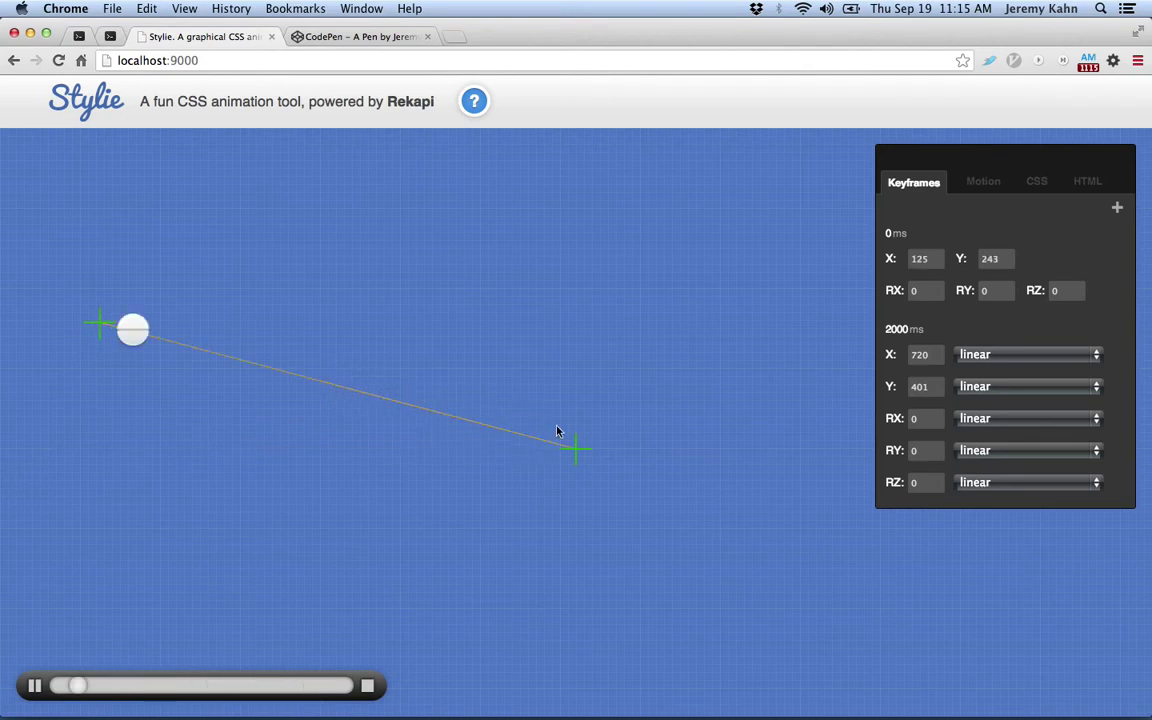
pyautogui.moveTo(575, 449); pyautogui.dragTo(383, 497)
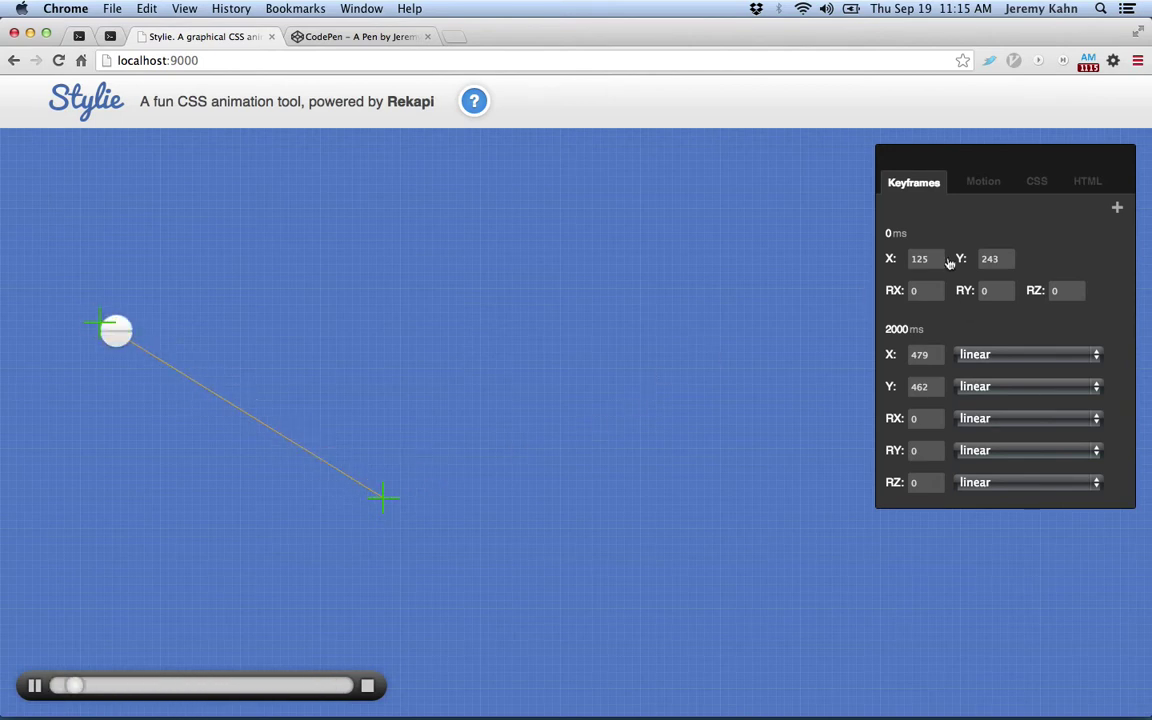
# Add two keyframes and drag them into a zigzag, then shift the keyframe panel down-left.
pyautogui.click(1096, 210)
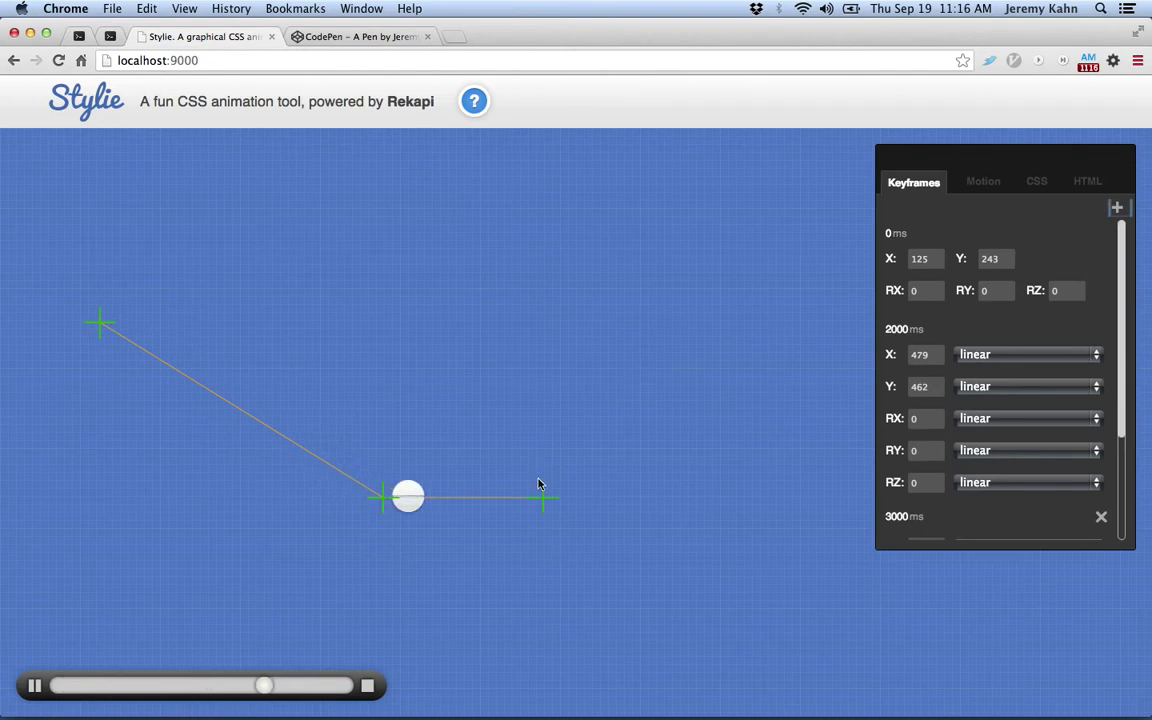
pyautogui.moveTo(543, 495); pyautogui.dragTo(463, 341)
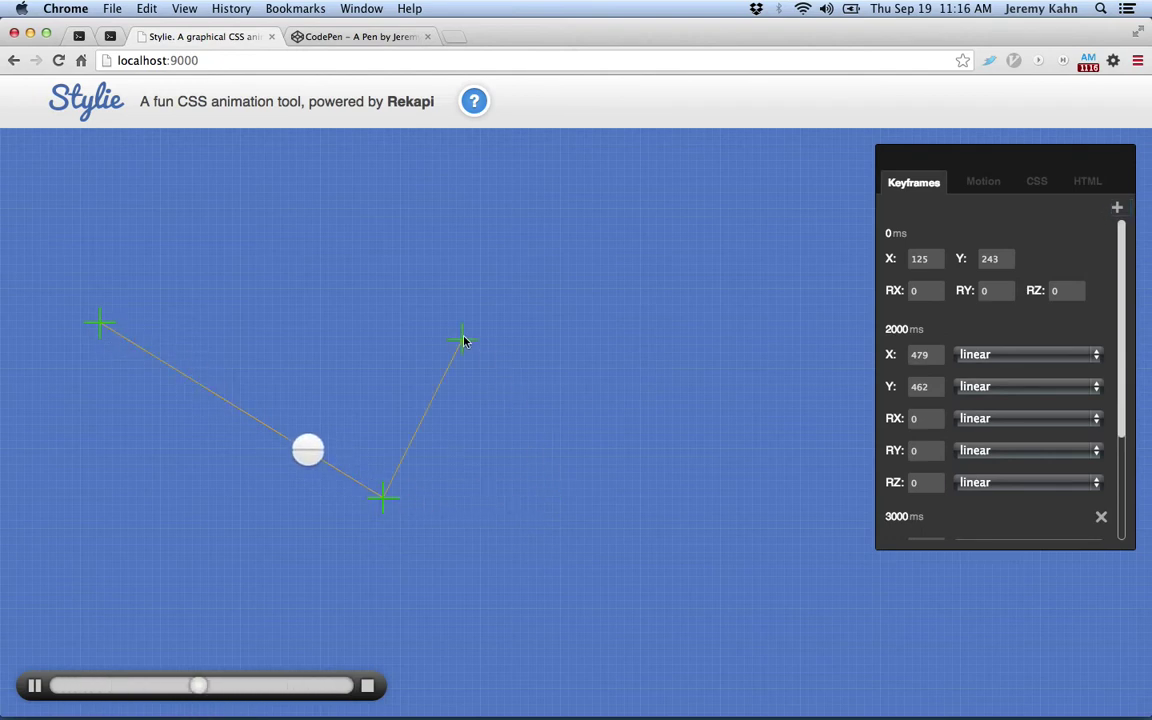
pyautogui.click(1117, 207)
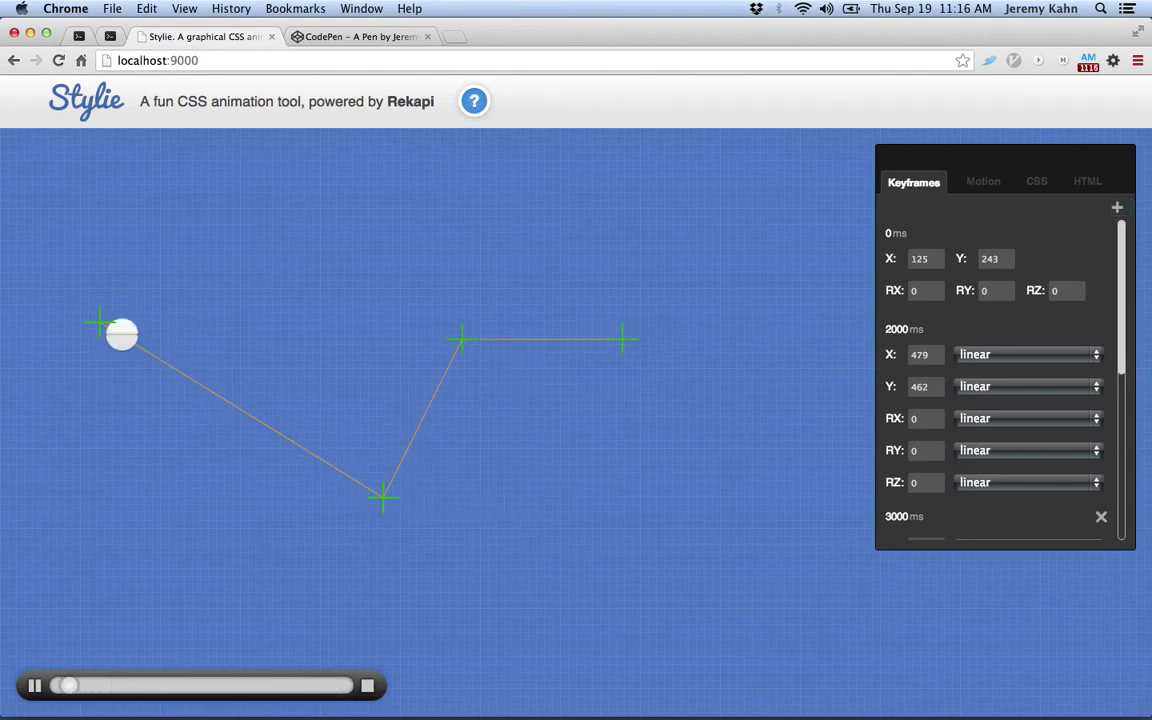
pyautogui.moveTo(623, 339); pyautogui.dragTo(599, 457)
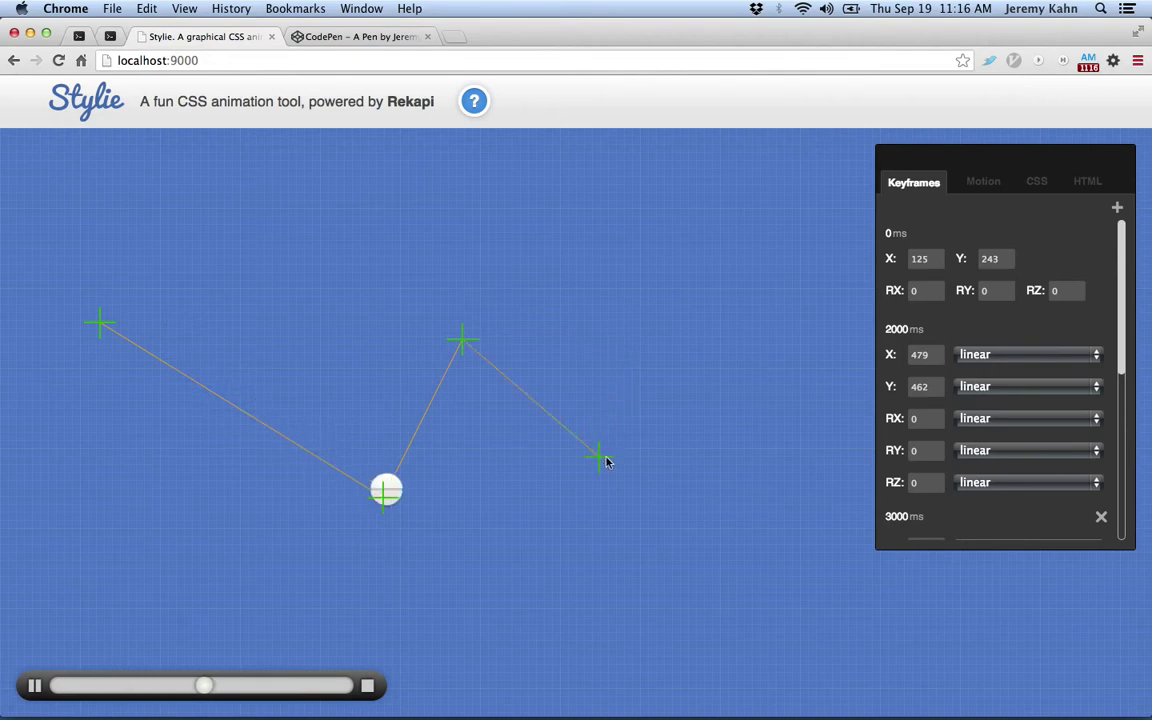
pyautogui.moveTo(997, 147); pyautogui.dragTo(964, 172)
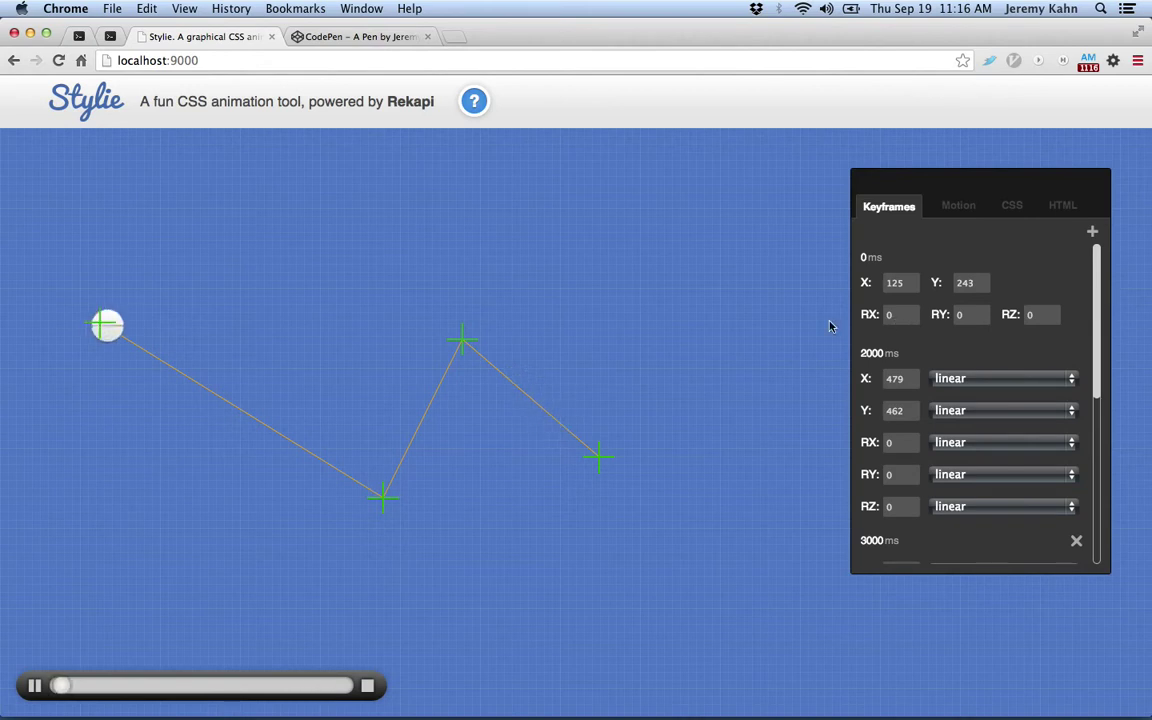
pyautogui.press('h')
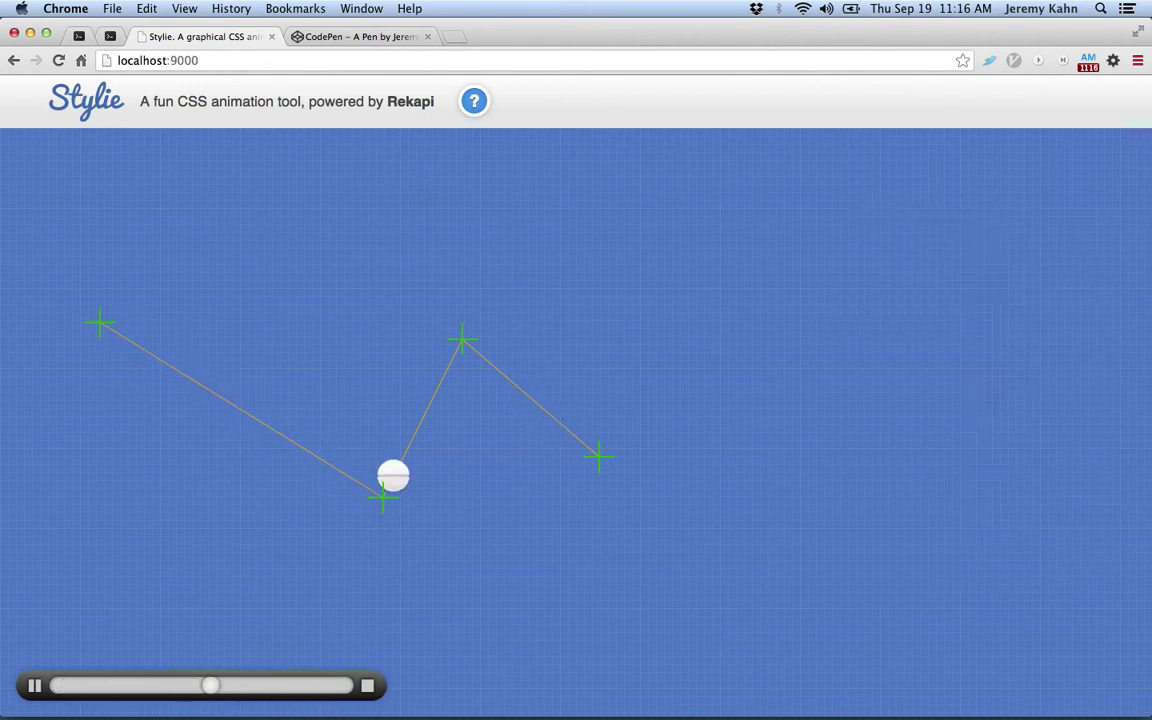
pyautogui.press('h')
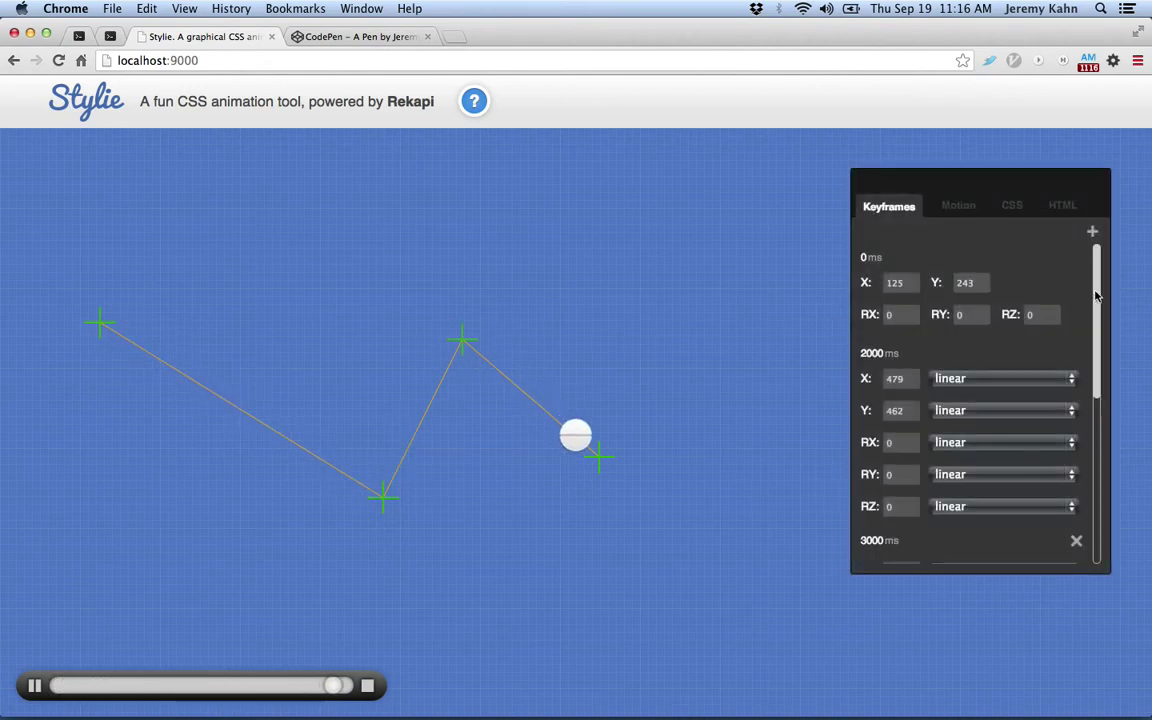
pyautogui.scroll(-5, 1100, 400)
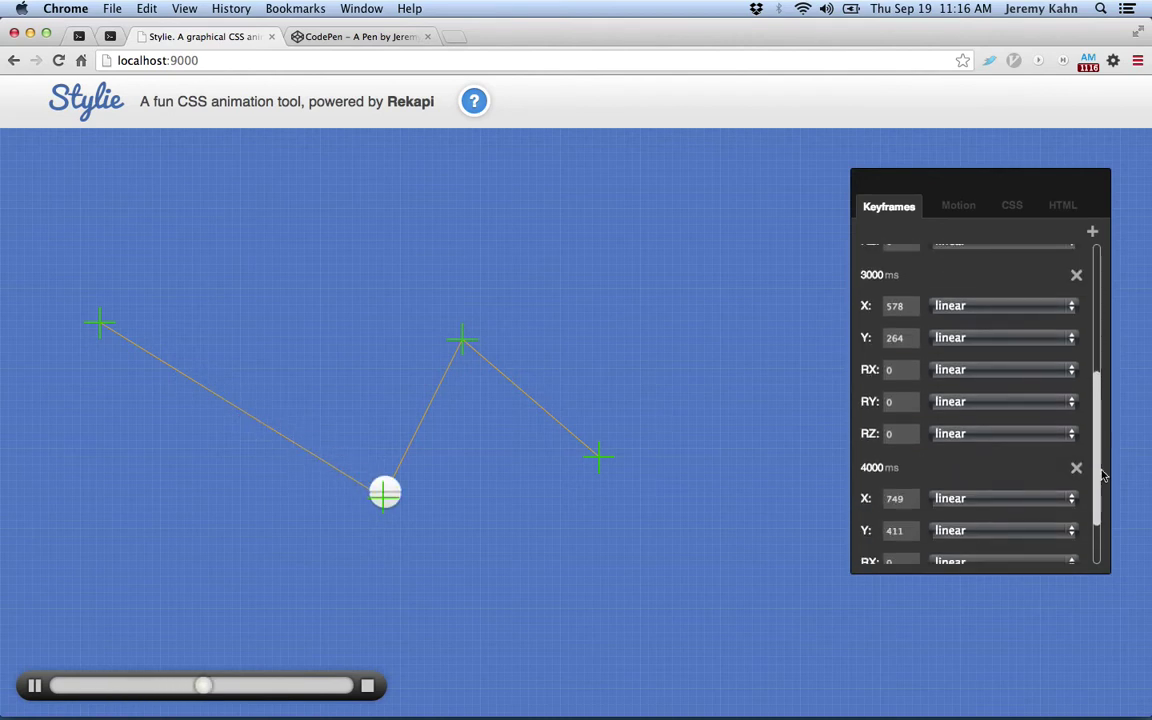
pyautogui.scroll(5, 1100, 470)
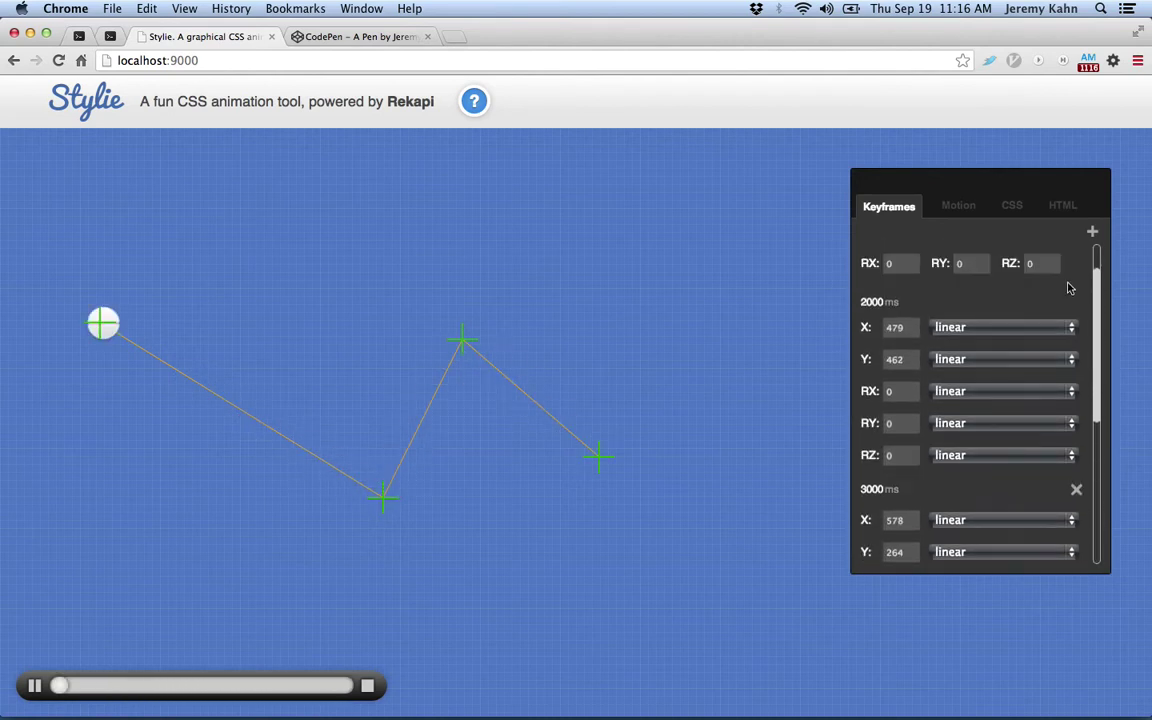
pyautogui.scroll(2, 1068, 288)
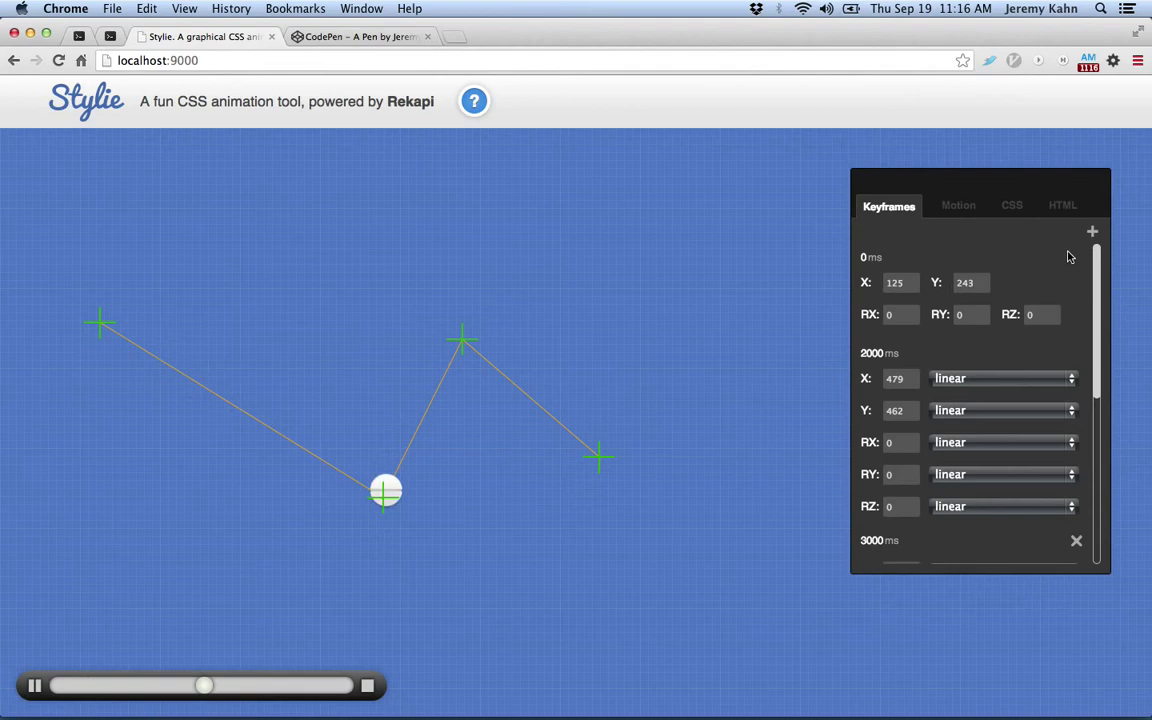
# Set the 2000 ms keyframe's X easing to easeInSine, after trying easeOutBounce, and its Y easing to bounce.
pyautogui.click(969, 380)
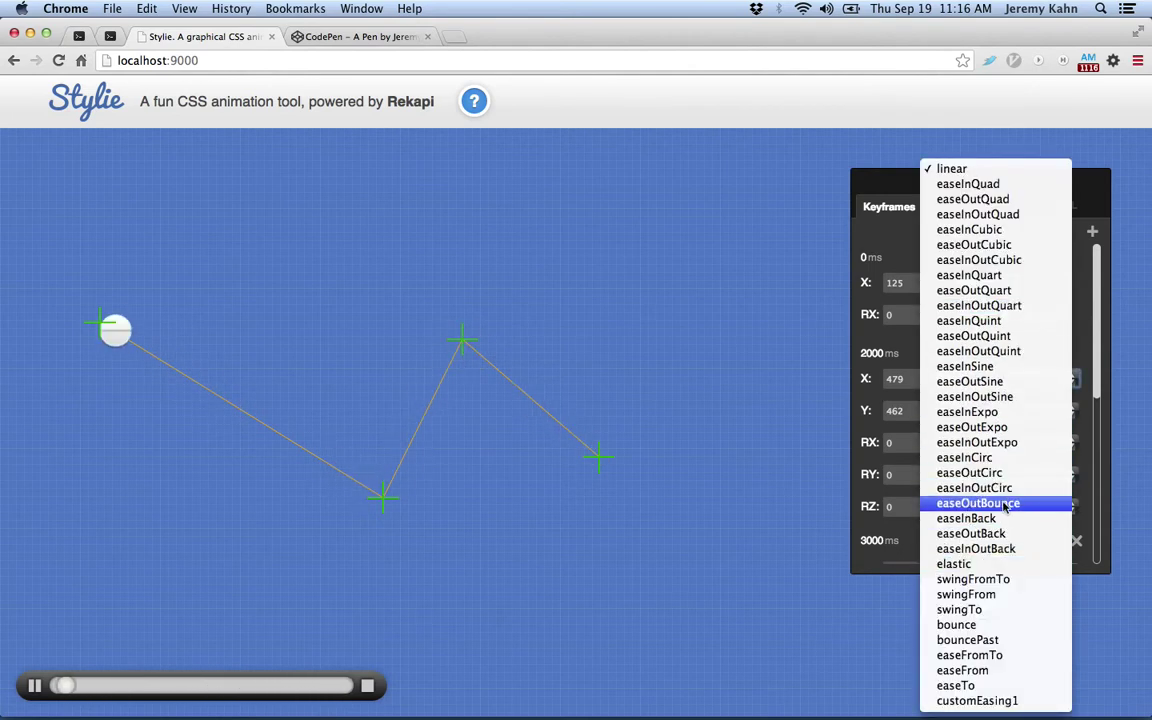
pyautogui.click(1003, 504)
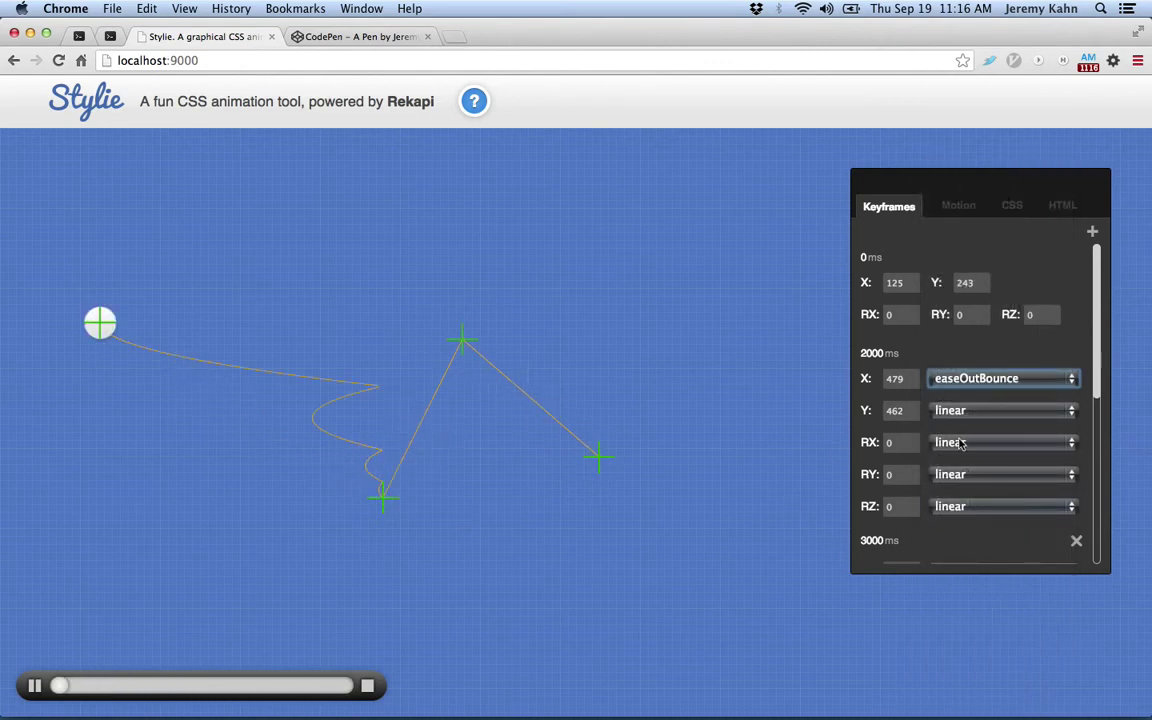
pyautogui.click(980, 382)
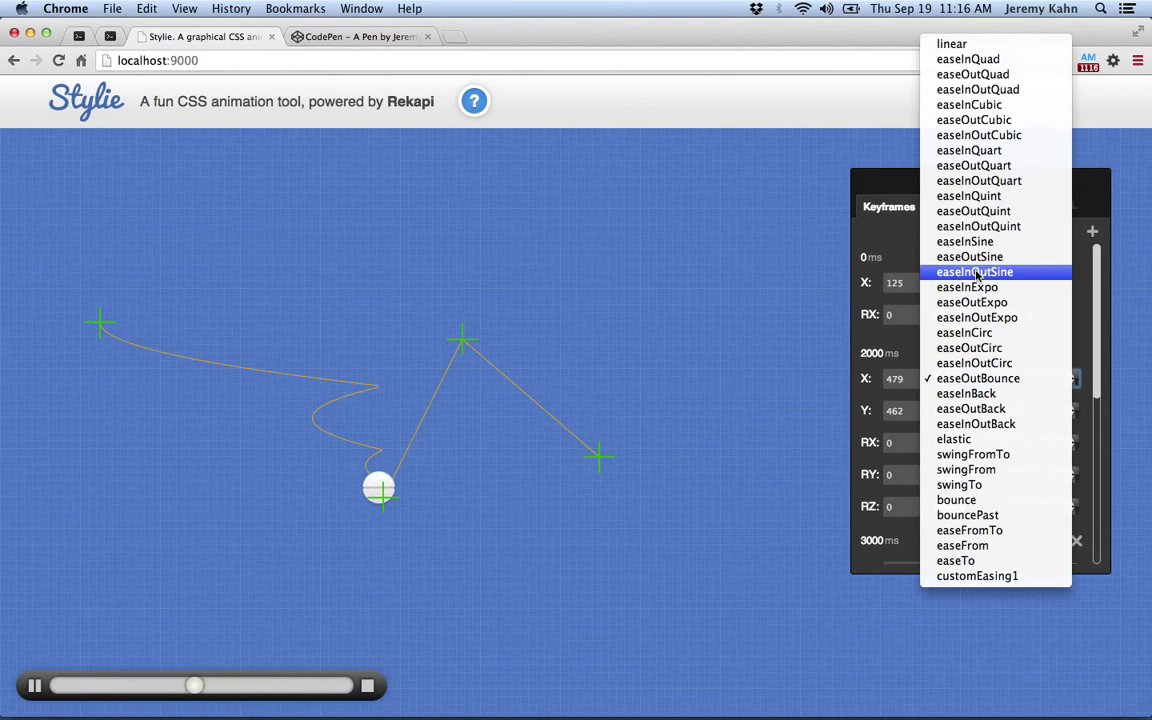
pyautogui.click(975, 243)
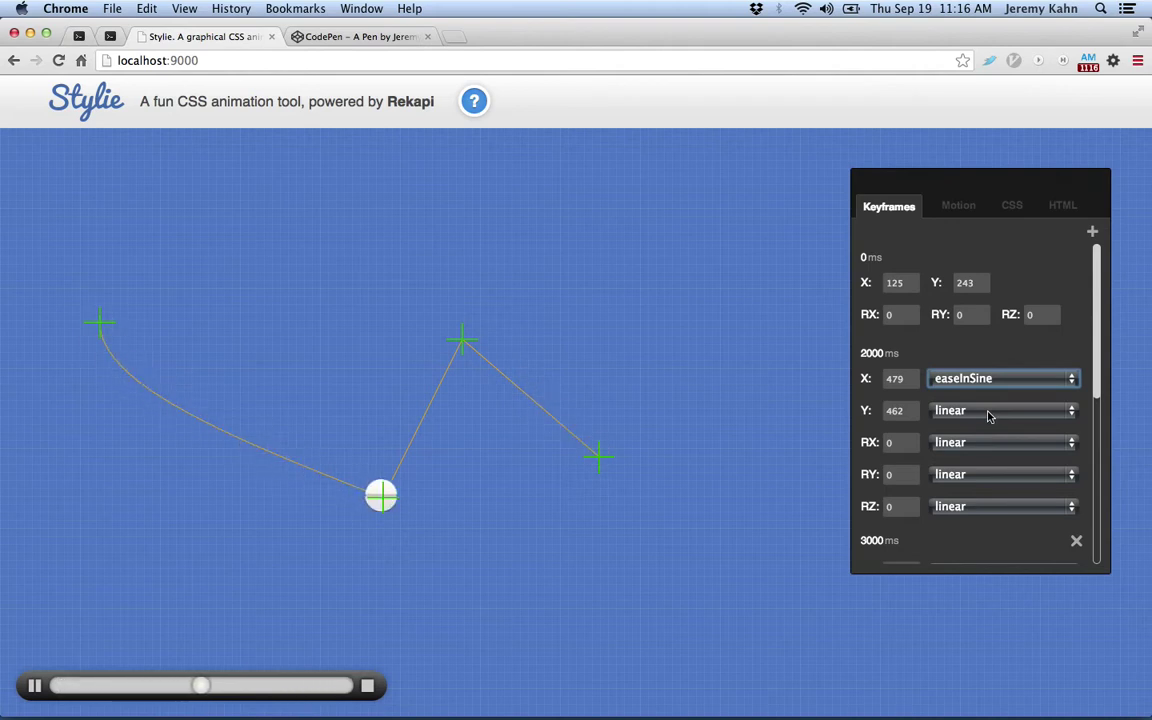
pyautogui.click(988, 412)
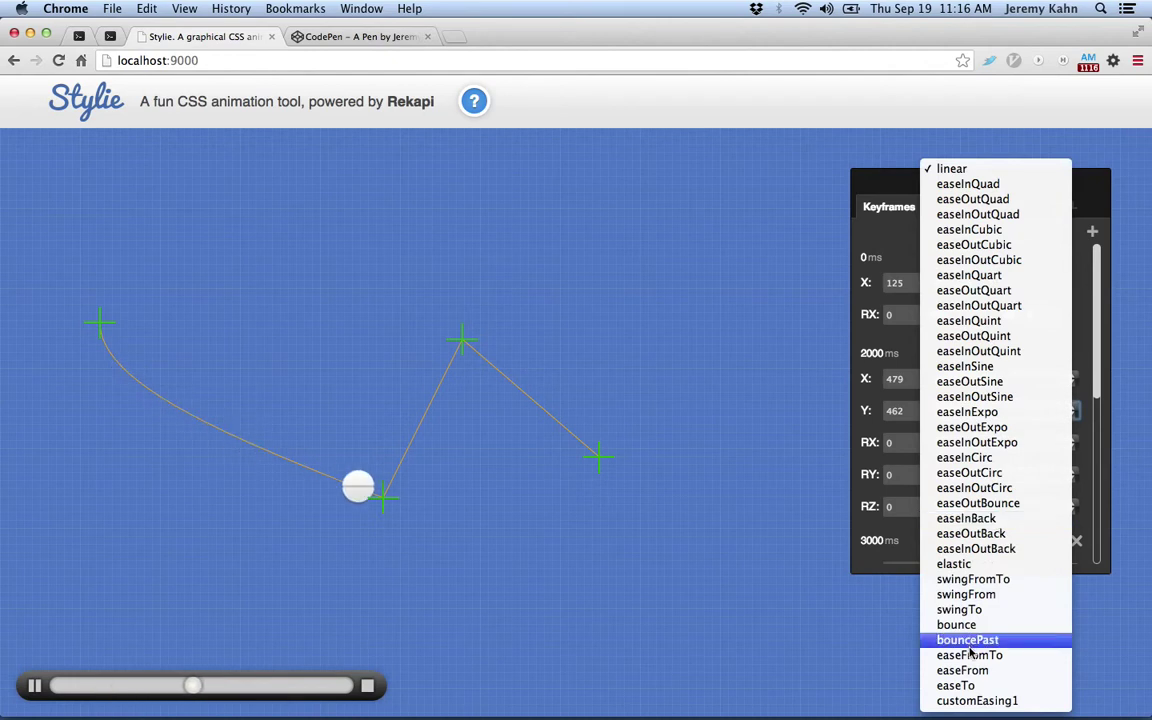
pyautogui.click(957, 625)
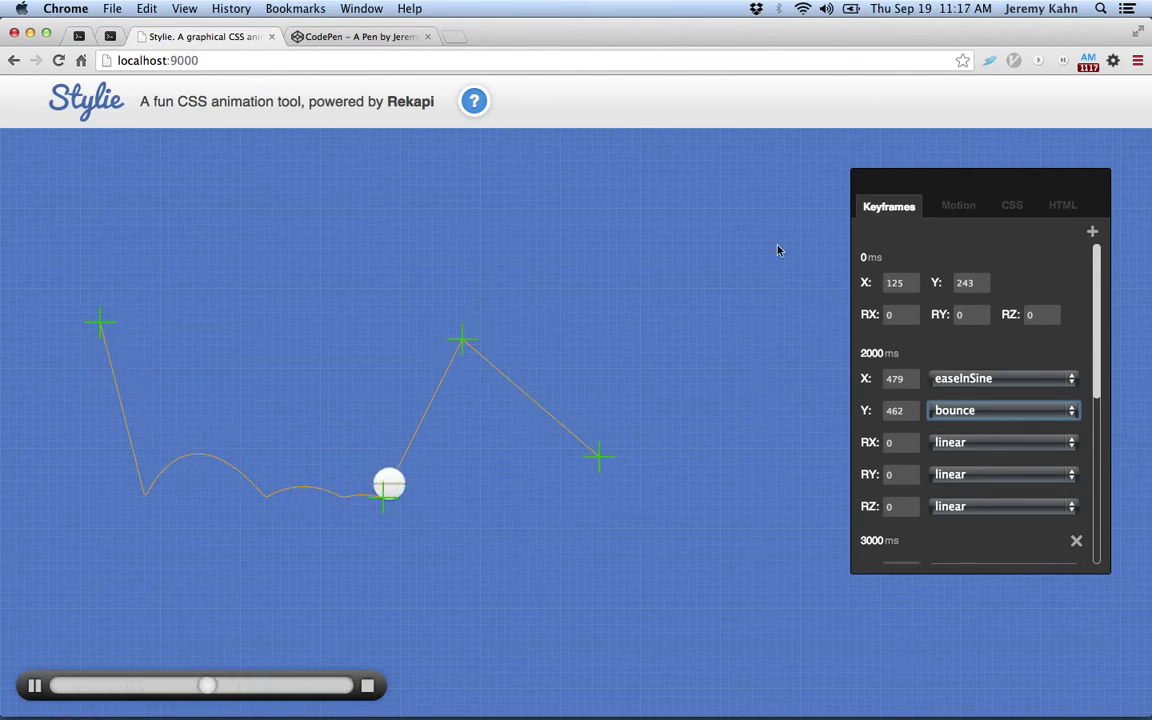
# Delete the 4000 ms keyframe and add a new keyframe at the path's end.
pyautogui.scroll(-8, 958, 400)
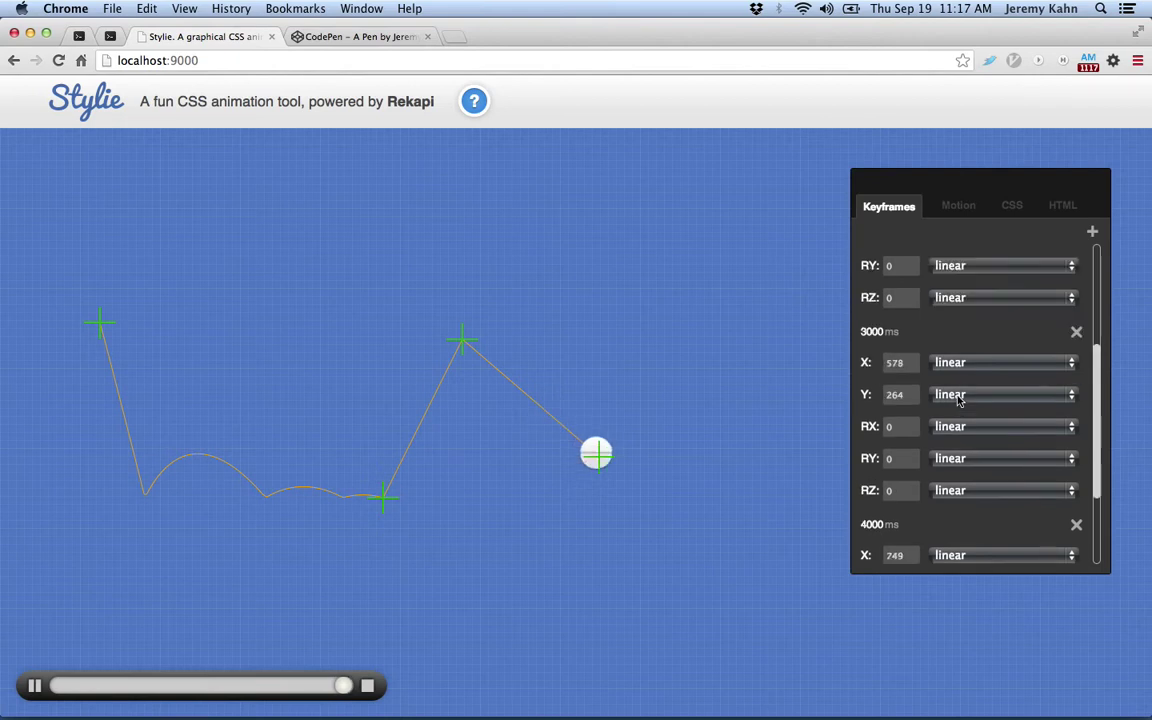
pyautogui.scroll(-2, 958, 400)
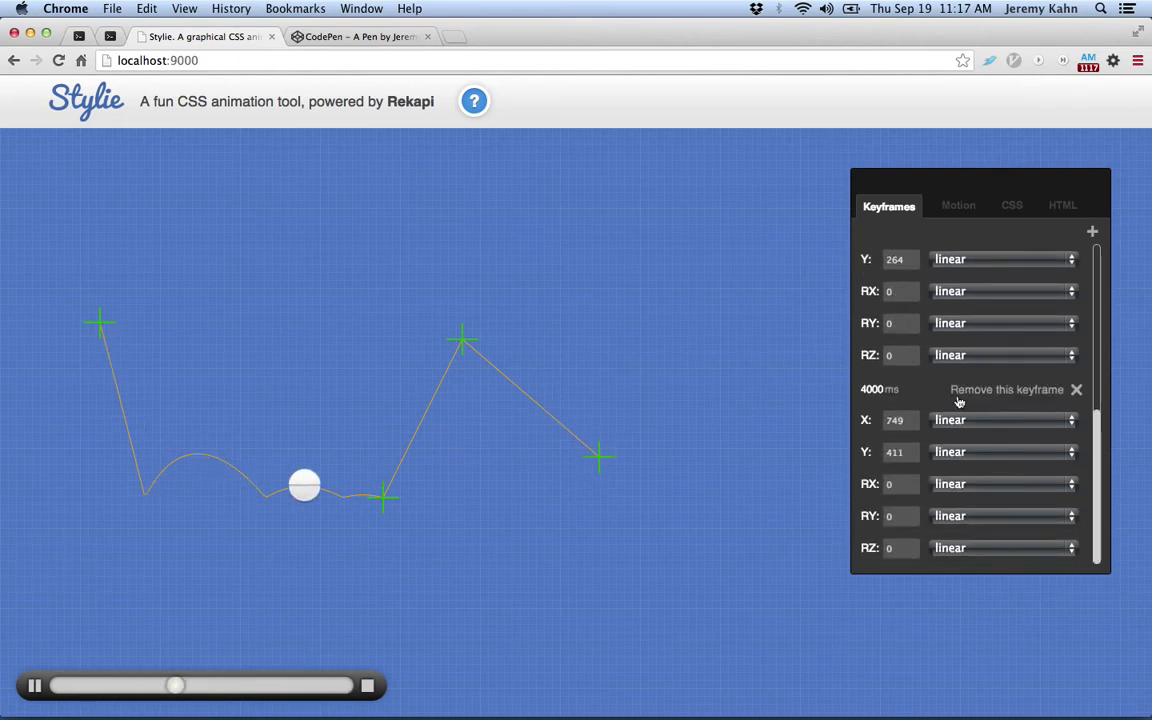
pyautogui.click(1076, 390)
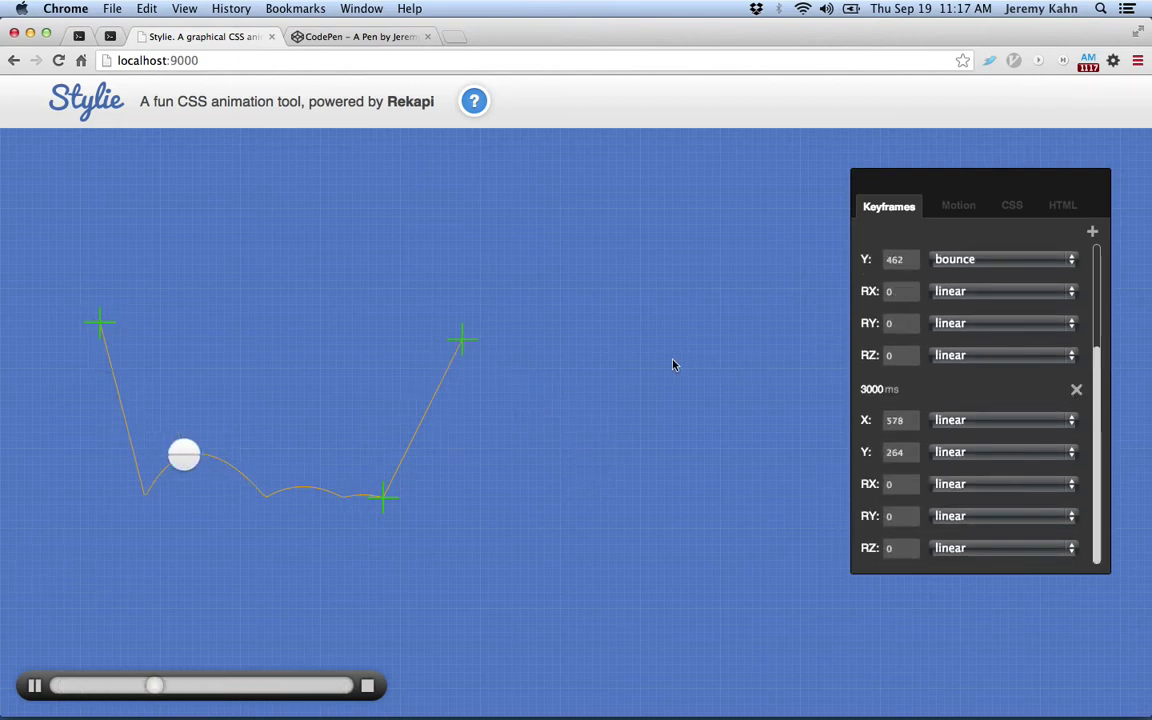
pyautogui.press('k')
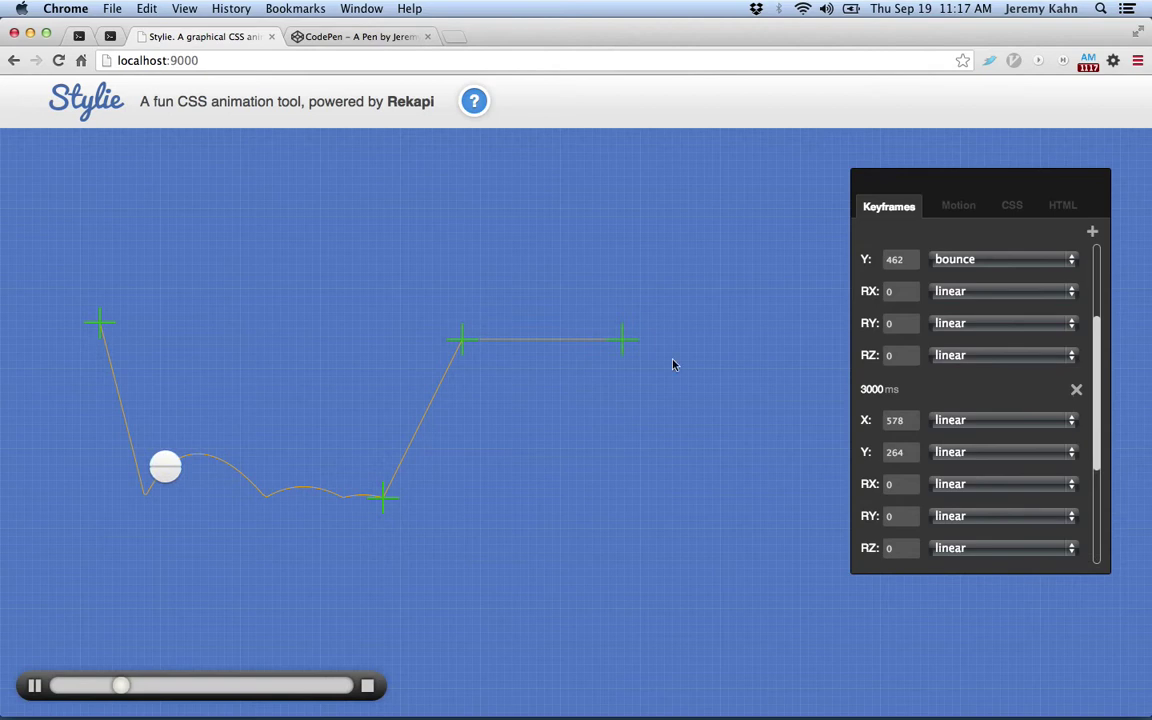
# Confirm the keyframe time stays at 3000 ms and drag the new last keyframe lower.
pyautogui.click(872, 390)
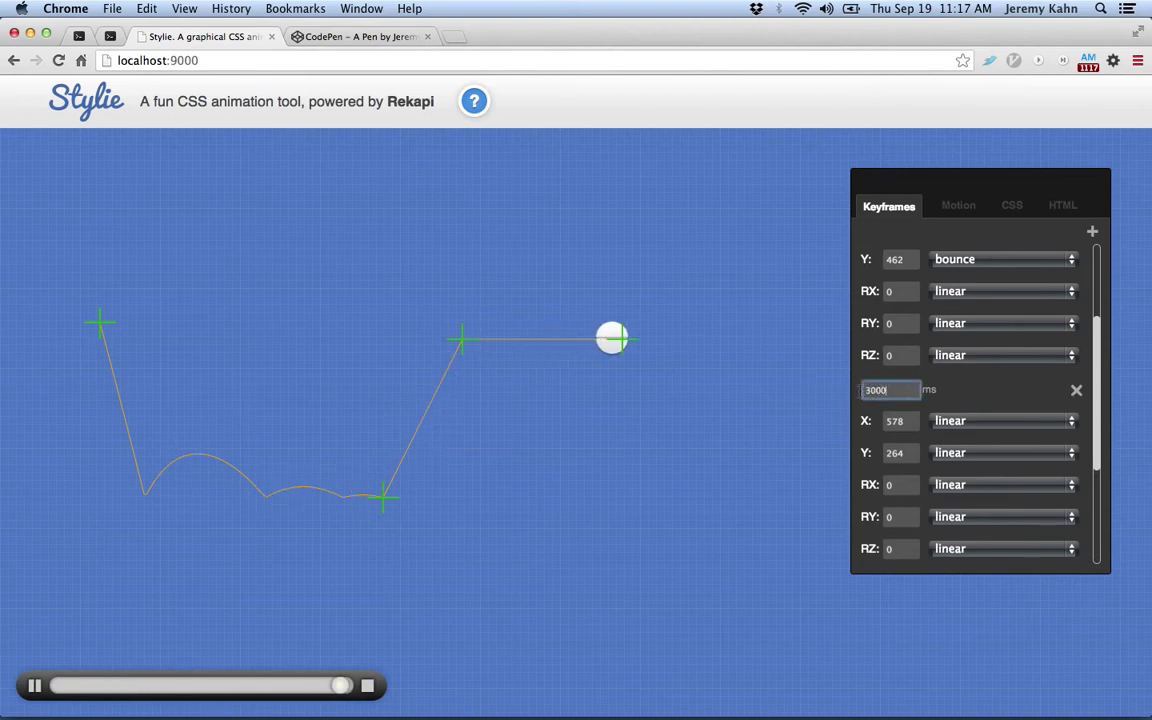
pyautogui.moveTo(901, 390); pyautogui.dragTo(700, 367)
pyautogui.click(632, 347)
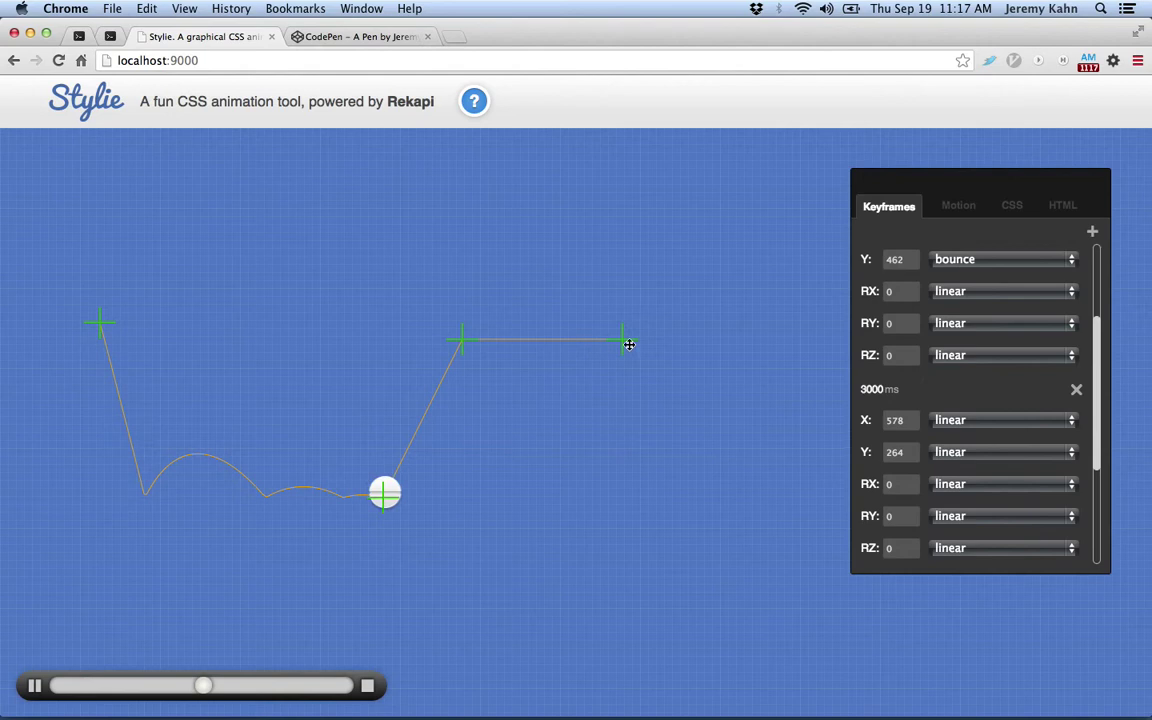
pyautogui.moveTo(628, 344); pyautogui.dragTo(587, 461)
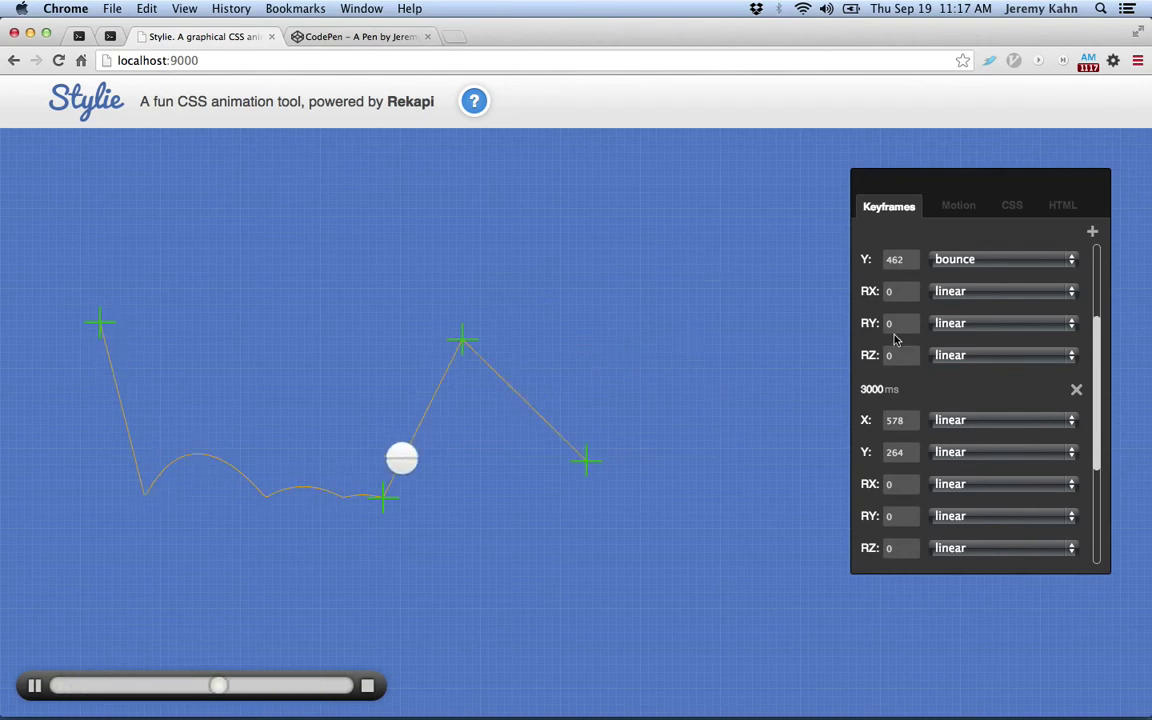
pyautogui.scroll(3, 960, 385)
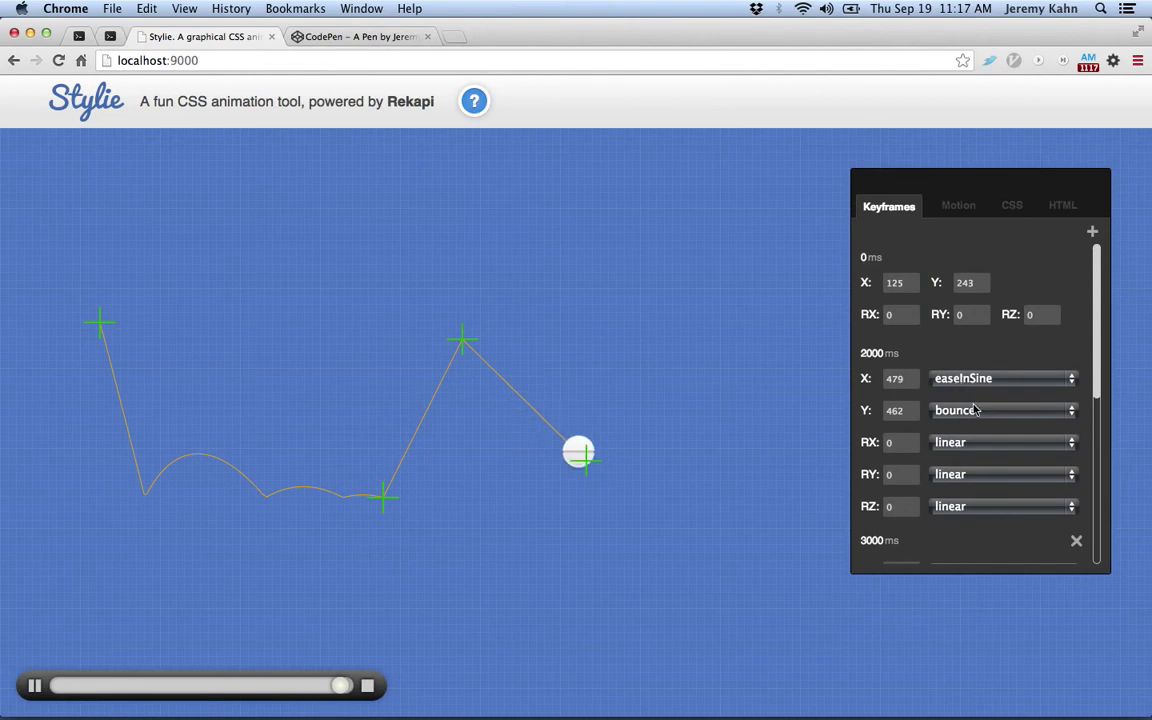
# Return the 2000 ms keyframe's Y and X easing to linear and show the customEasing1 curve editor.
pyautogui.click(975, 412)
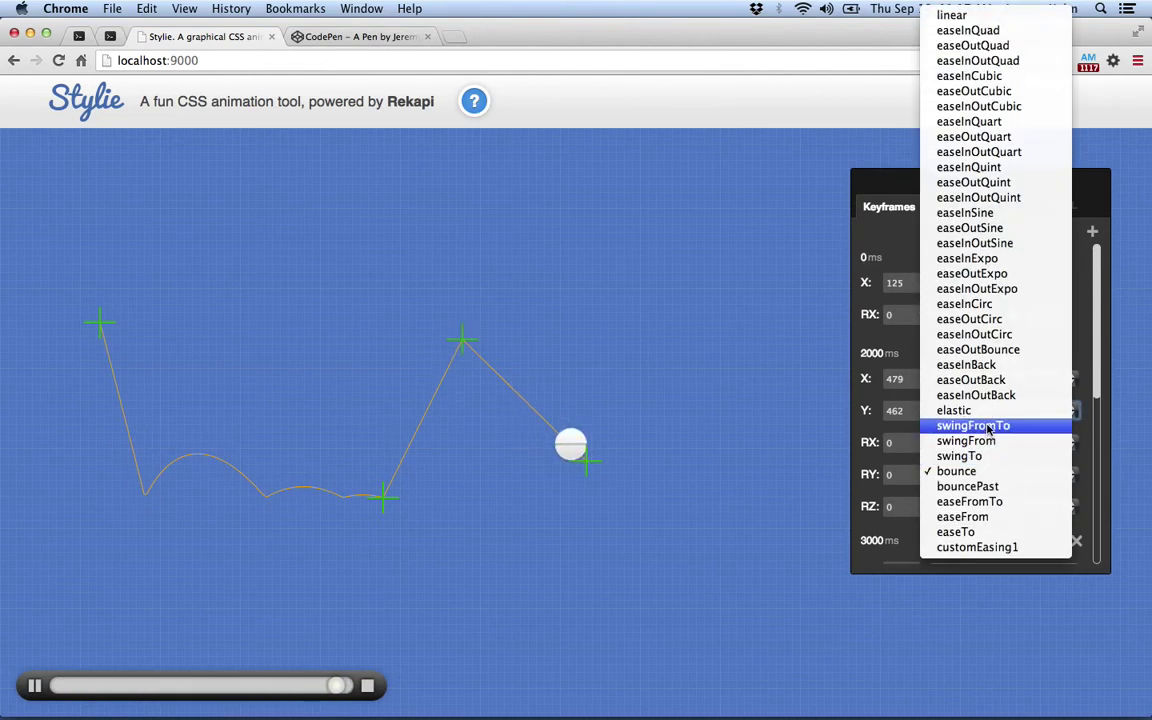
pyautogui.click(963, 17)
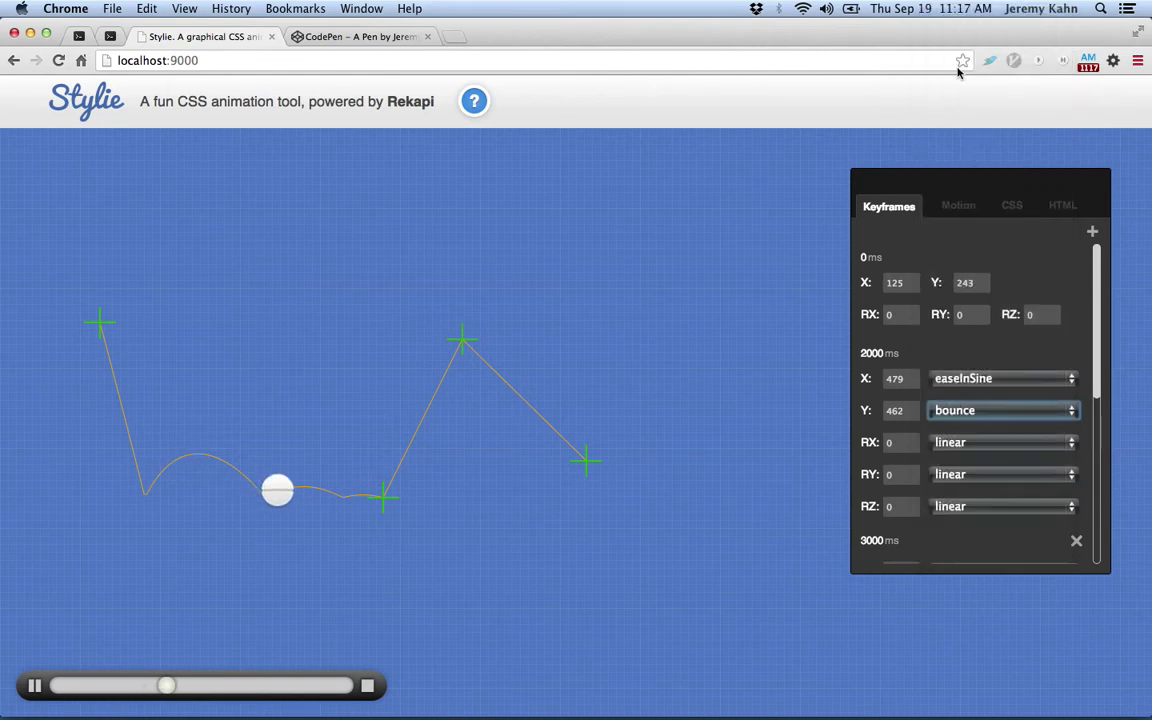
pyautogui.click(975, 378)
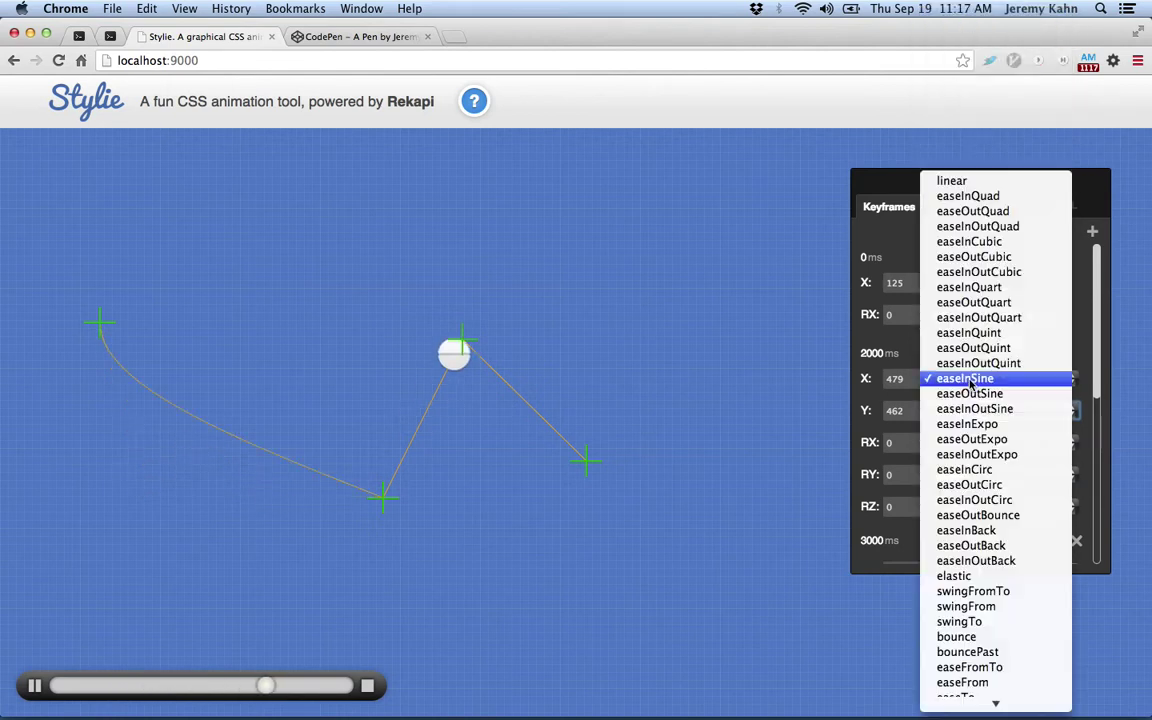
pyautogui.click(955, 181)
pyautogui.click(955, 210)
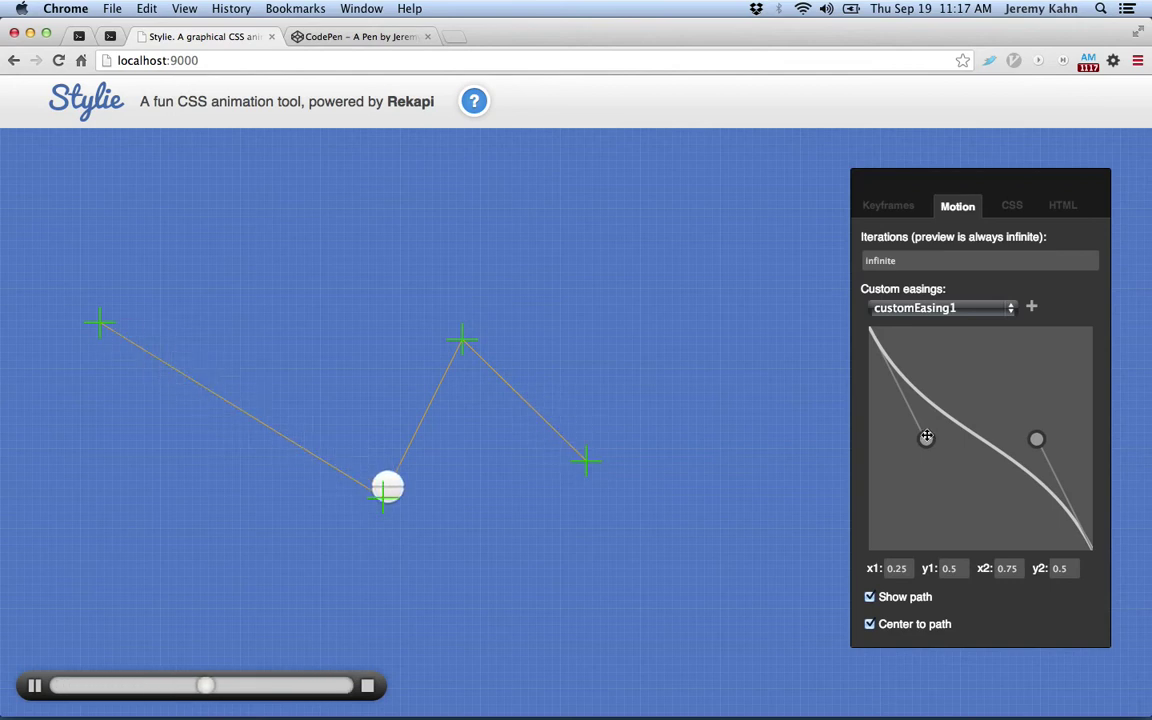
# Nudge the custom easing curve and create a new custom easing, customEasing2.
pyautogui.moveTo(926, 440)
pyautogui.mouseDown()
pyautogui.moveTo(923, 486)
pyautogui.moveTo(930, 450)
pyautogui.mouseUp()
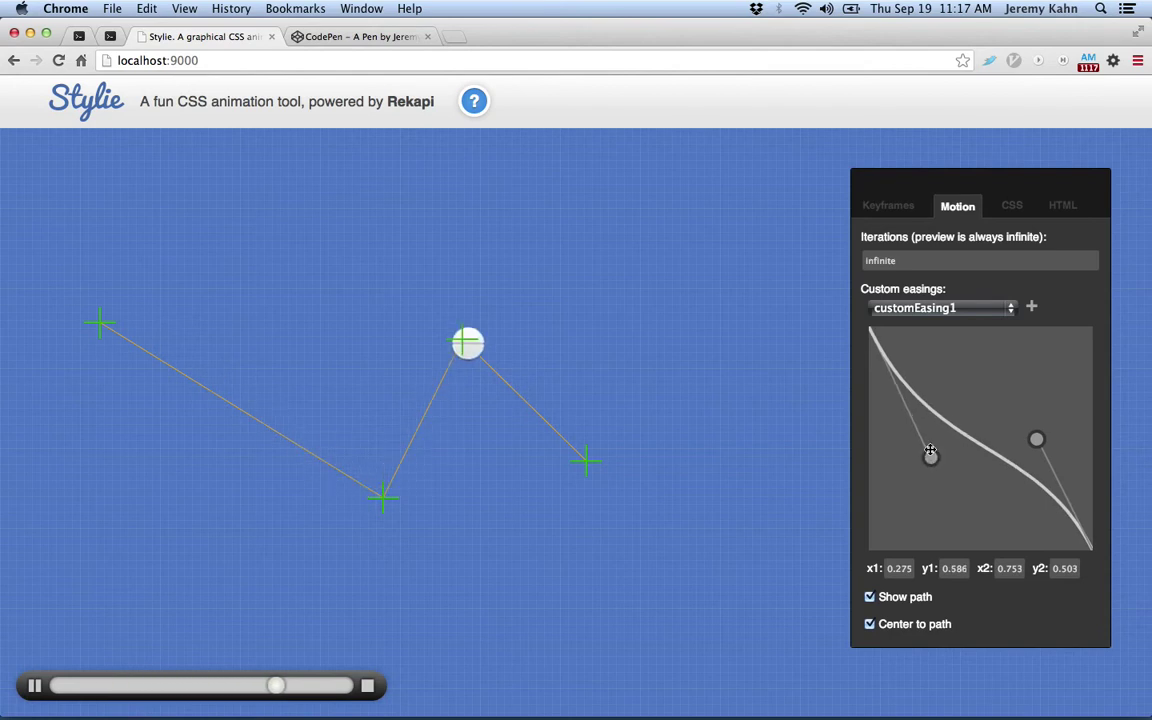
pyautogui.click(924, 309)
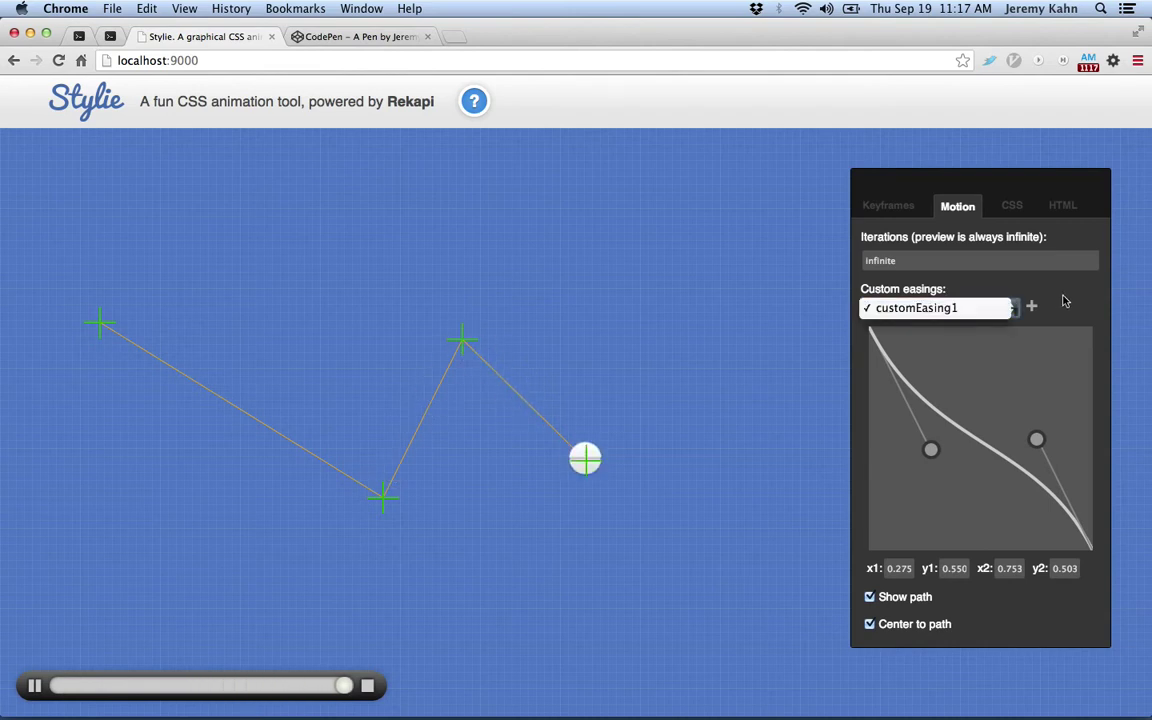
pyautogui.click(990, 301)
pyautogui.click(1034, 310)
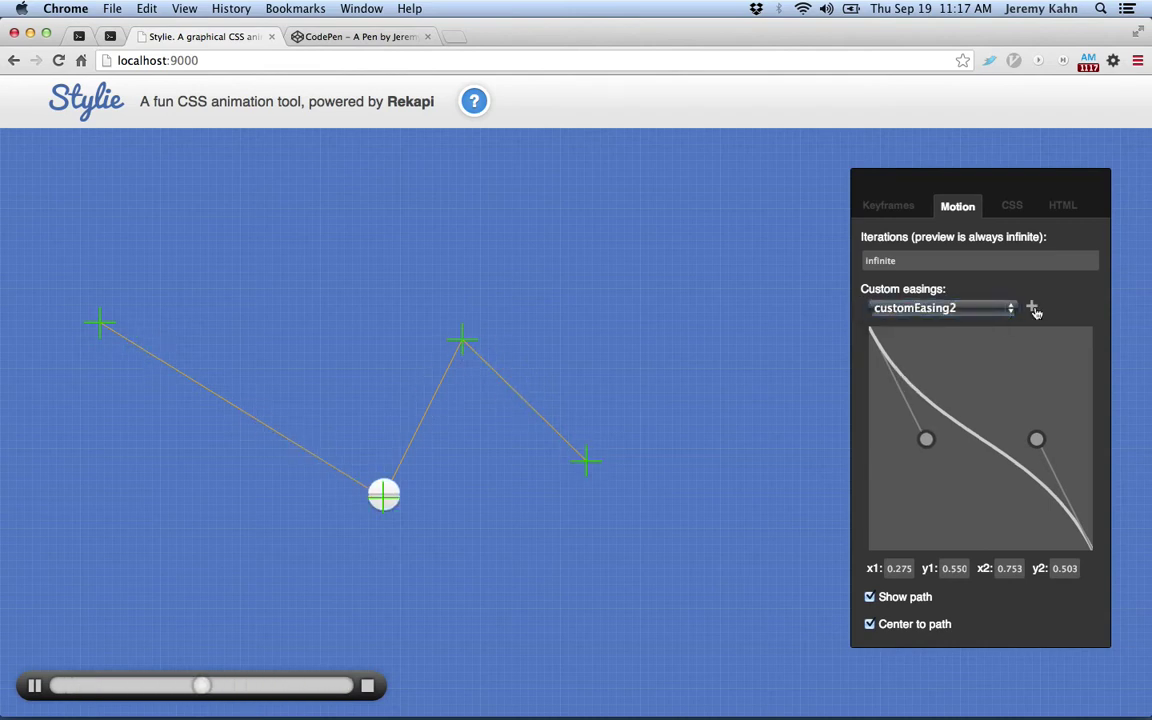
# Apply customEasing2 to the 2000 ms keyframe's X easing and bring up its curve.
pyautogui.click(909, 210)
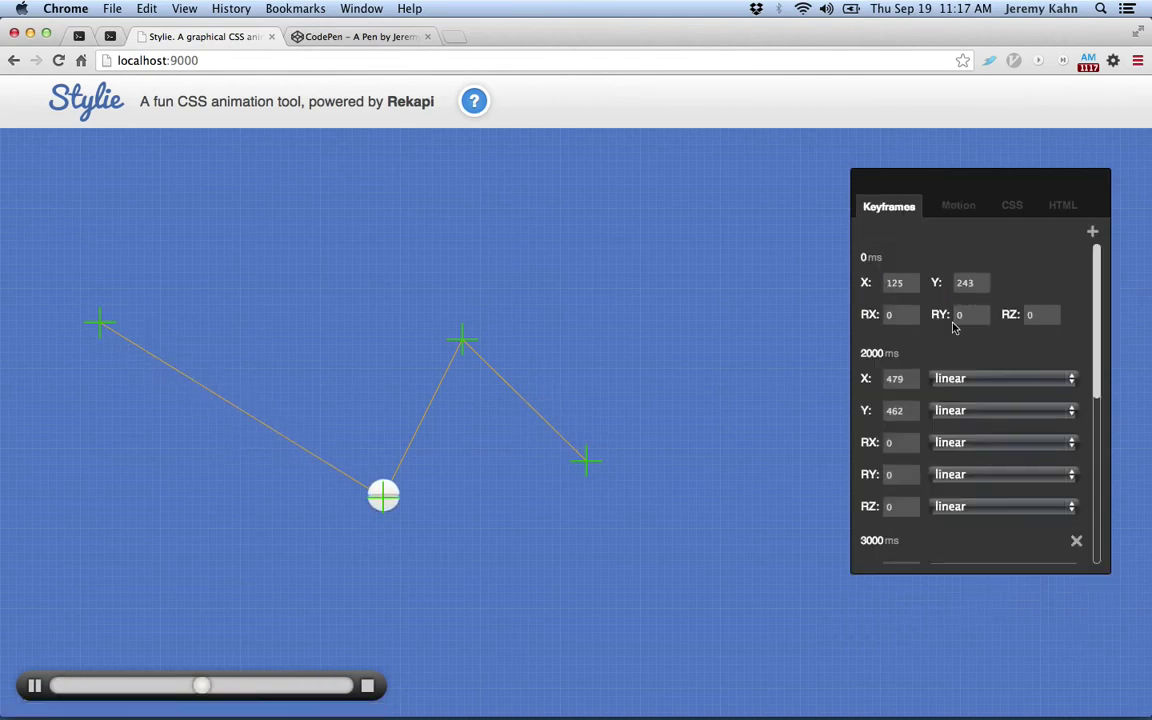
pyautogui.click(993, 378)
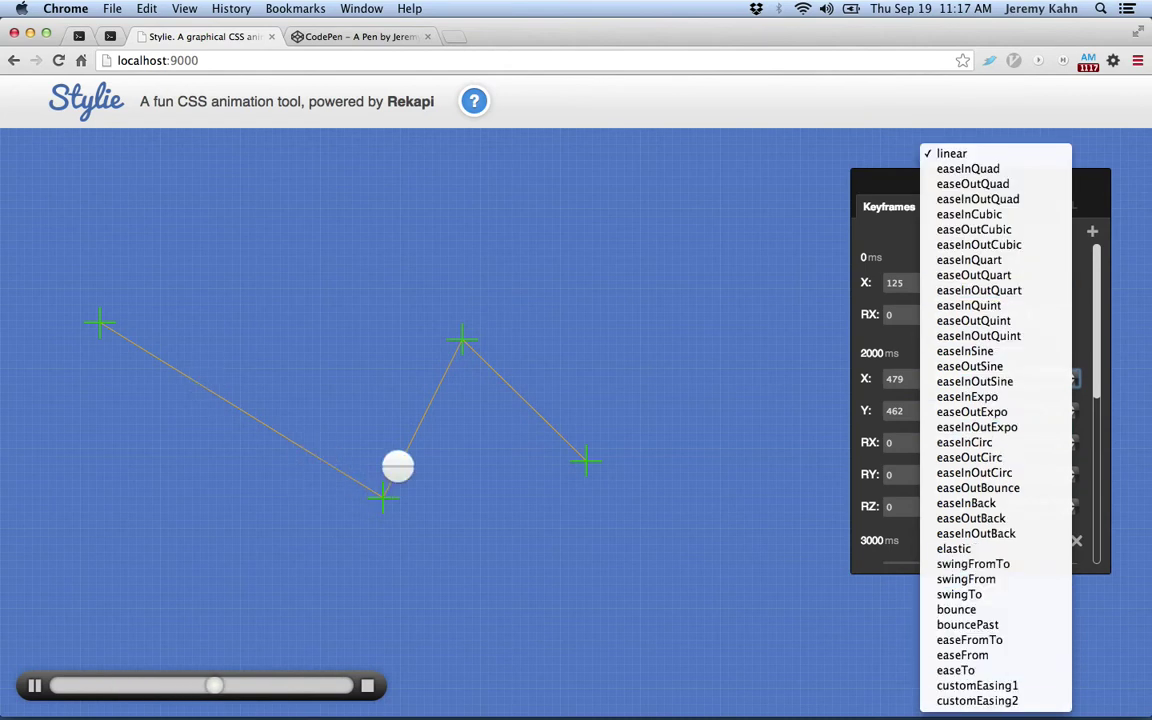
pyautogui.click(977, 701)
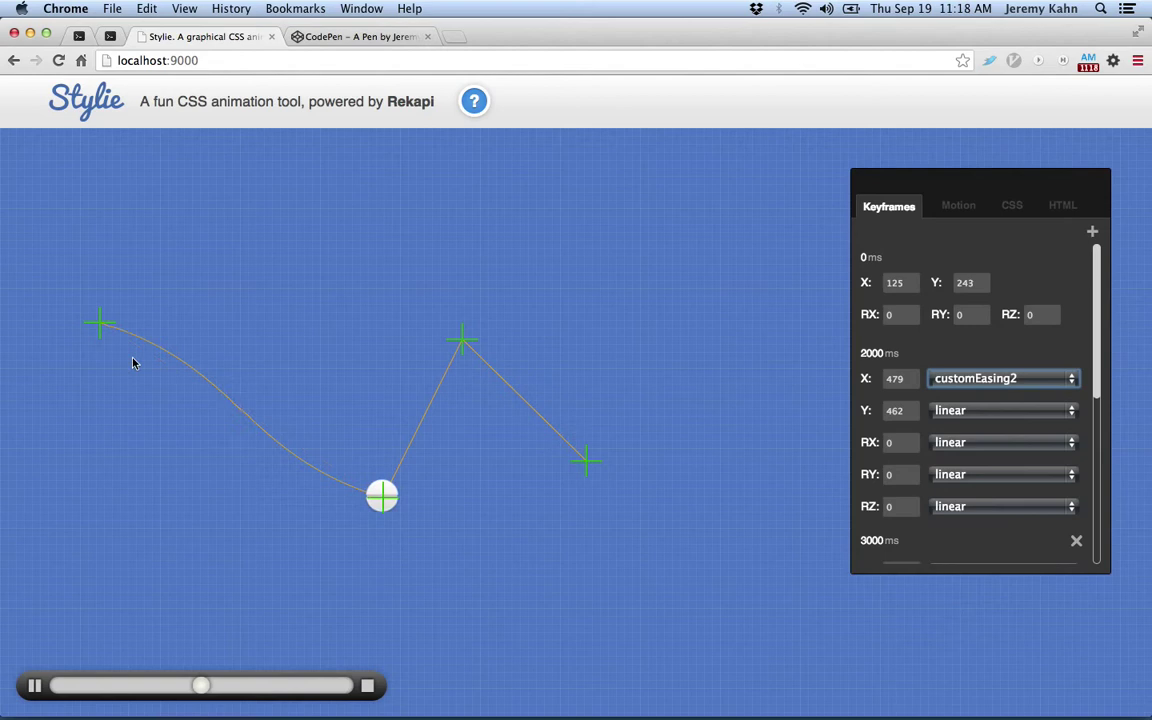
pyautogui.click(955, 208)
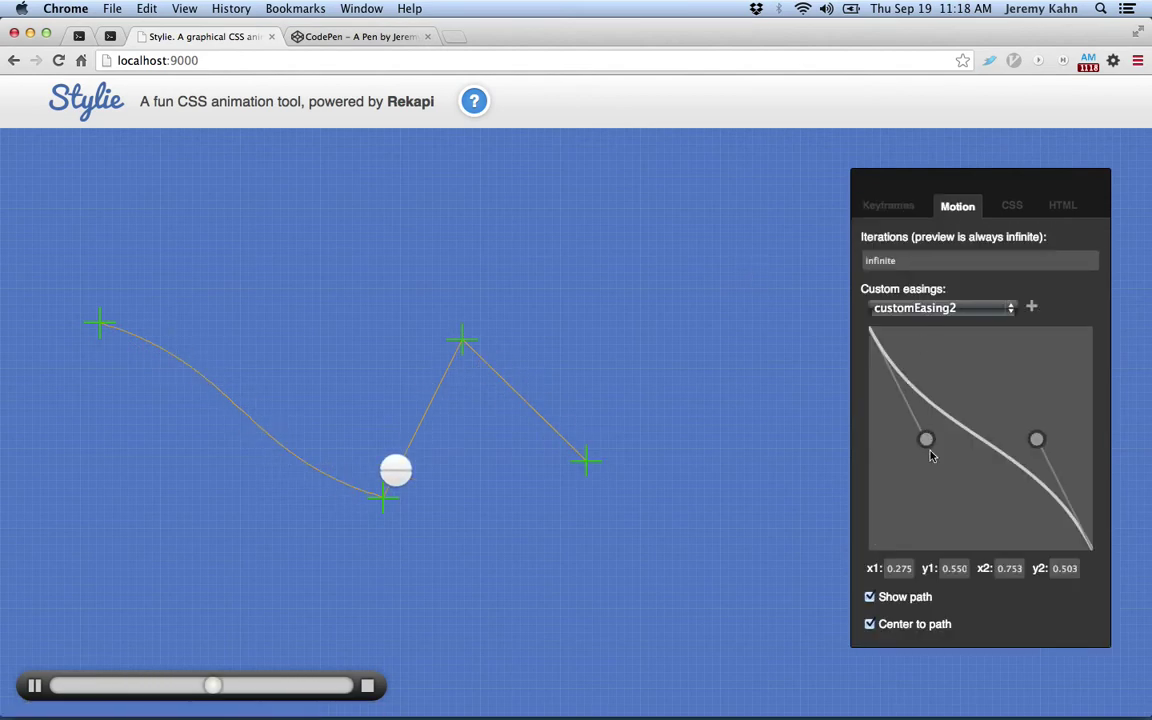
# Drag customEasing2's control handles to x1 0.782, y1 0.032, x2 0.326, y2 0.652.
pyautogui.moveTo(929, 442); pyautogui.dragTo(1047, 335)
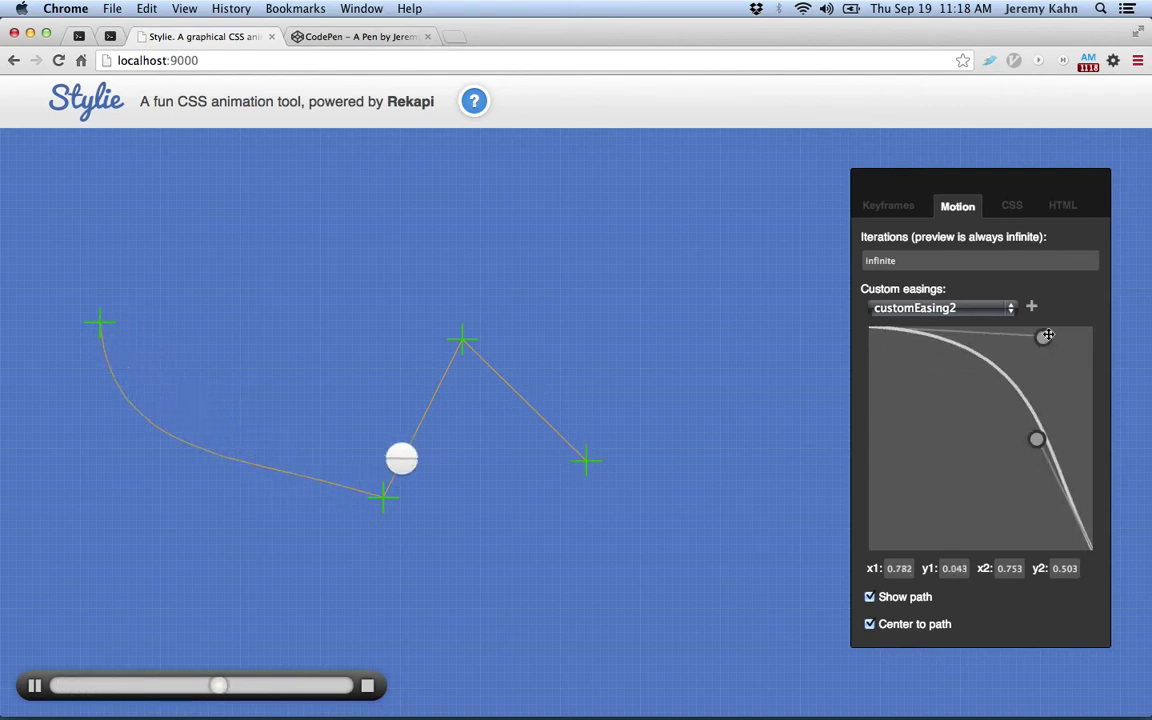
pyautogui.moveTo(1035, 438); pyautogui.dragTo(946, 466)
pyautogui.click(895, 210)
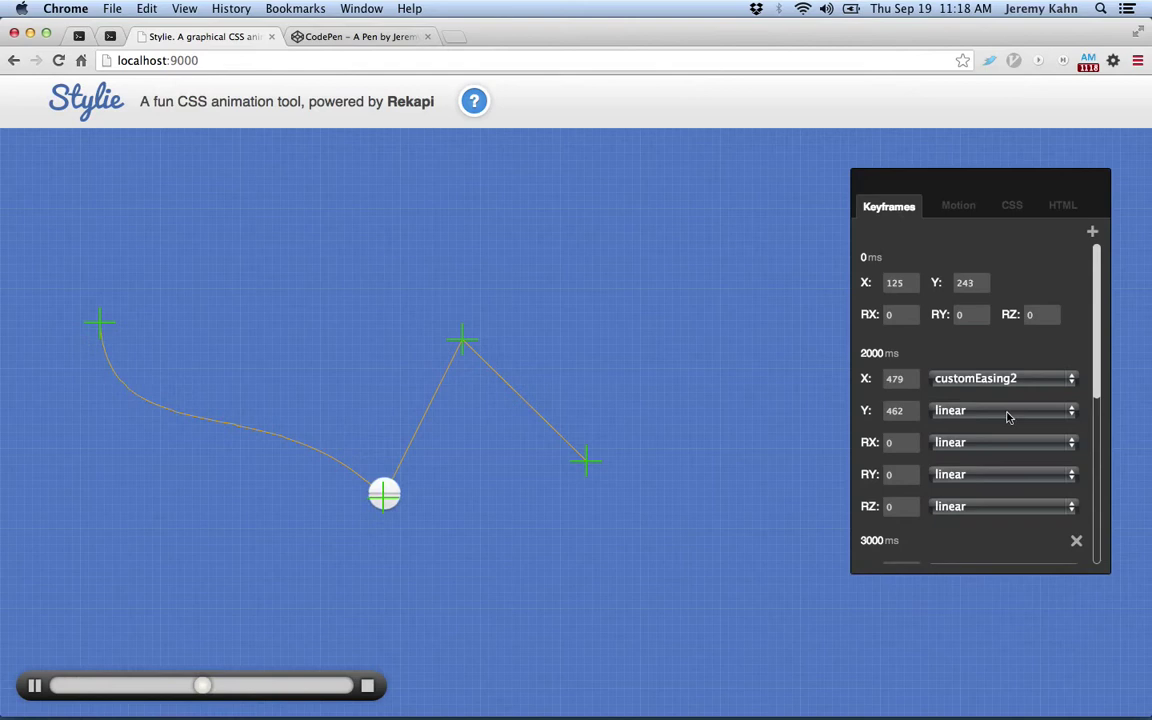
# Set customEasing2 as the 3000 ms keyframe's X easing and the 4000 ms keyframe's Y easing.
pyautogui.scroll(-5, 1008, 418)
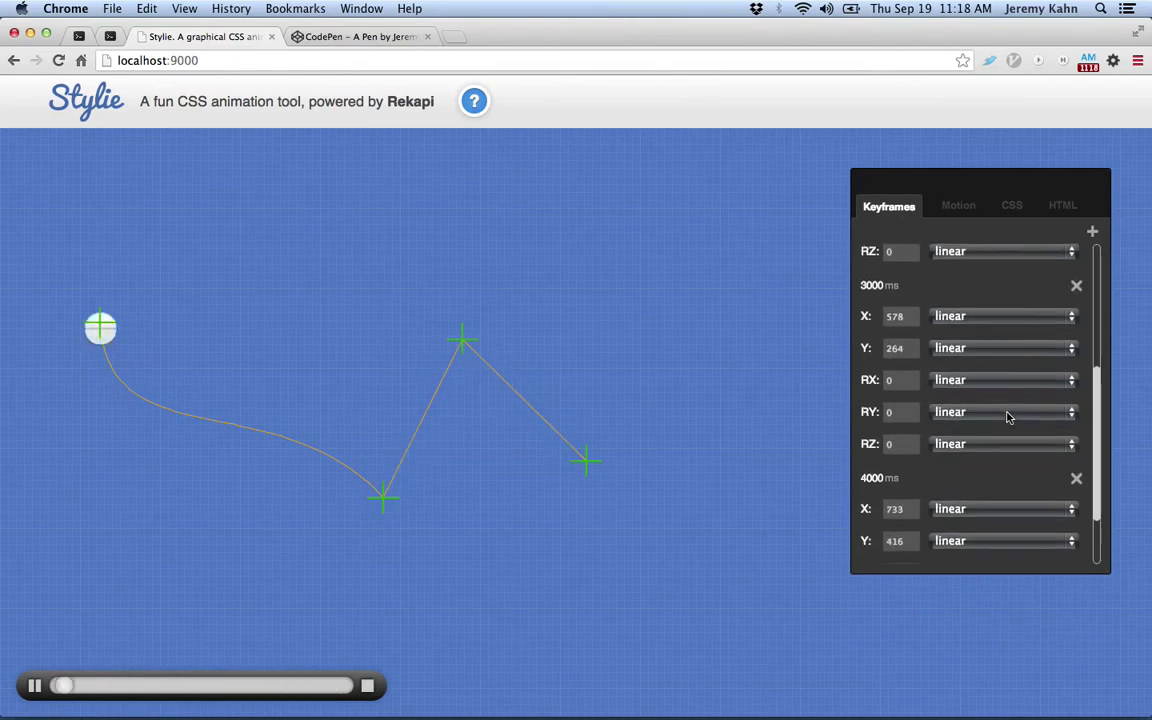
pyautogui.scroll(1, 1008, 418)
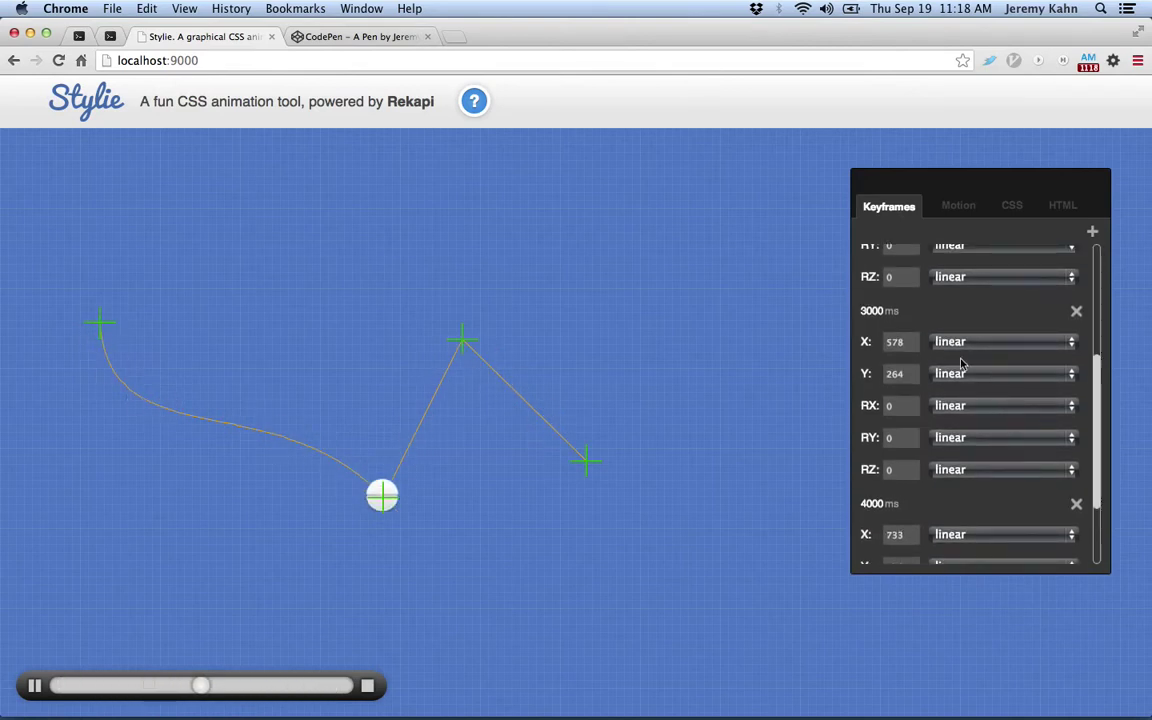
pyautogui.click(960, 342)
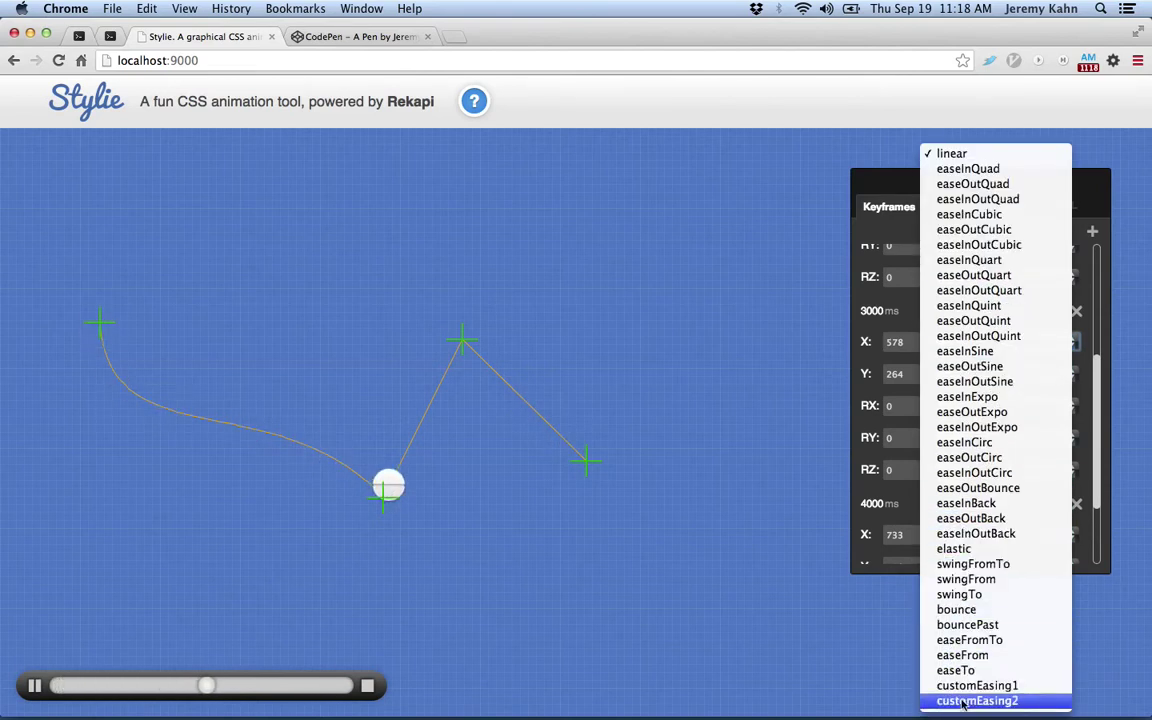
pyautogui.click(963, 701)
pyautogui.scroll(-5, 966, 430)
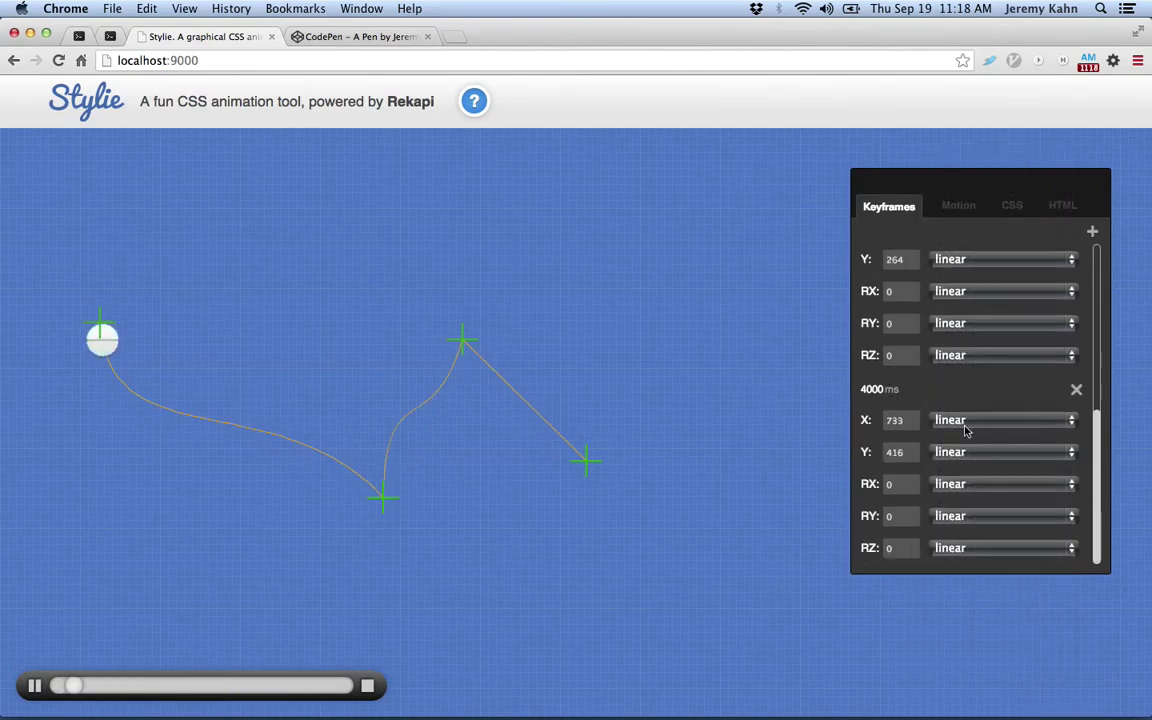
pyautogui.click(955, 456)
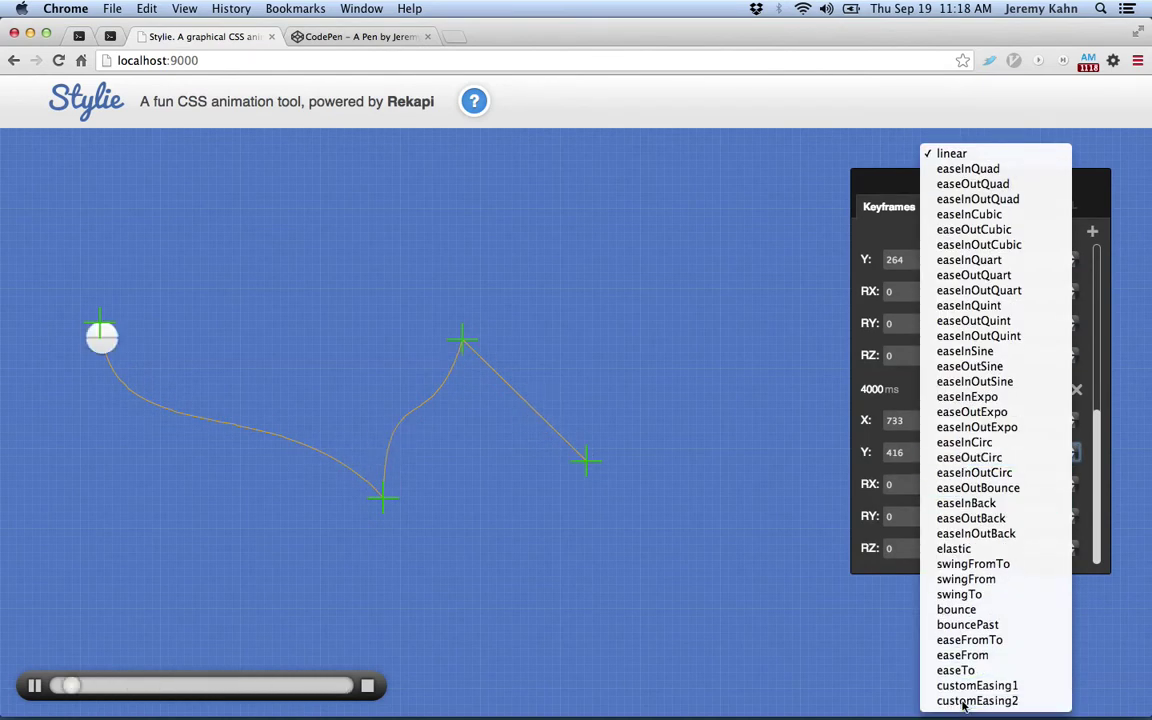
pyautogui.press('Escape')
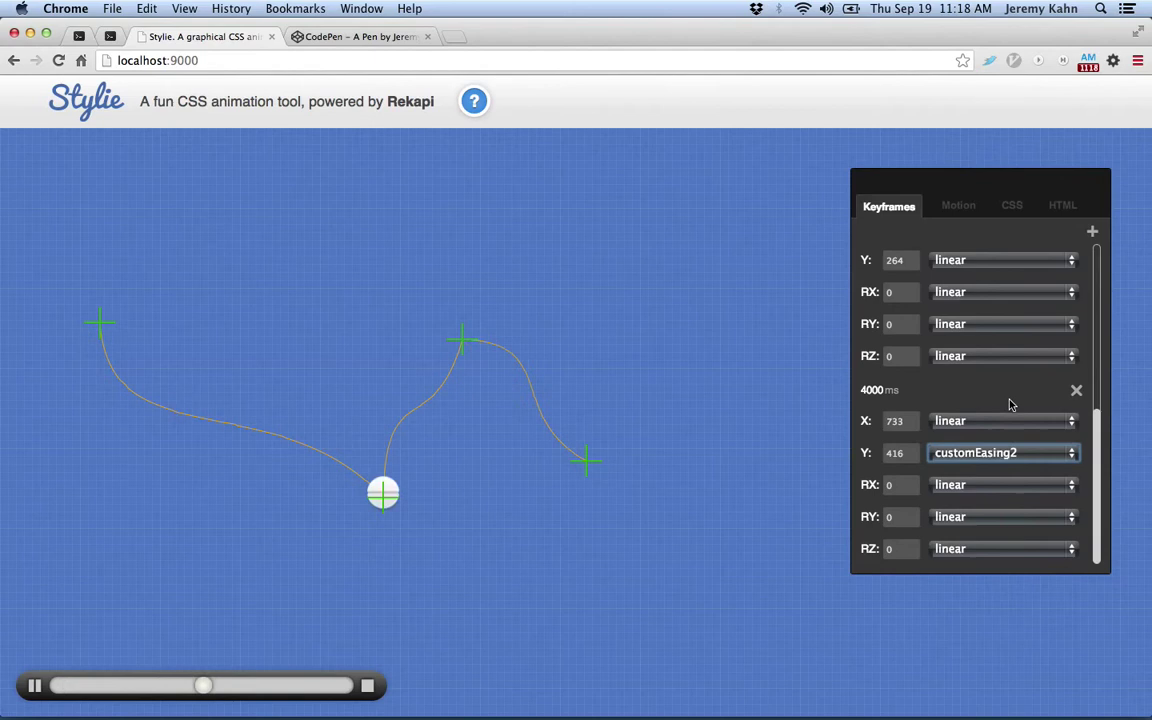
pyautogui.scroll(1, 1010, 404)
# Reshape customEasing2 to x1 0.170, y1 0.847, x2 0.351, y2 0.634.
pyautogui.click(960, 208)
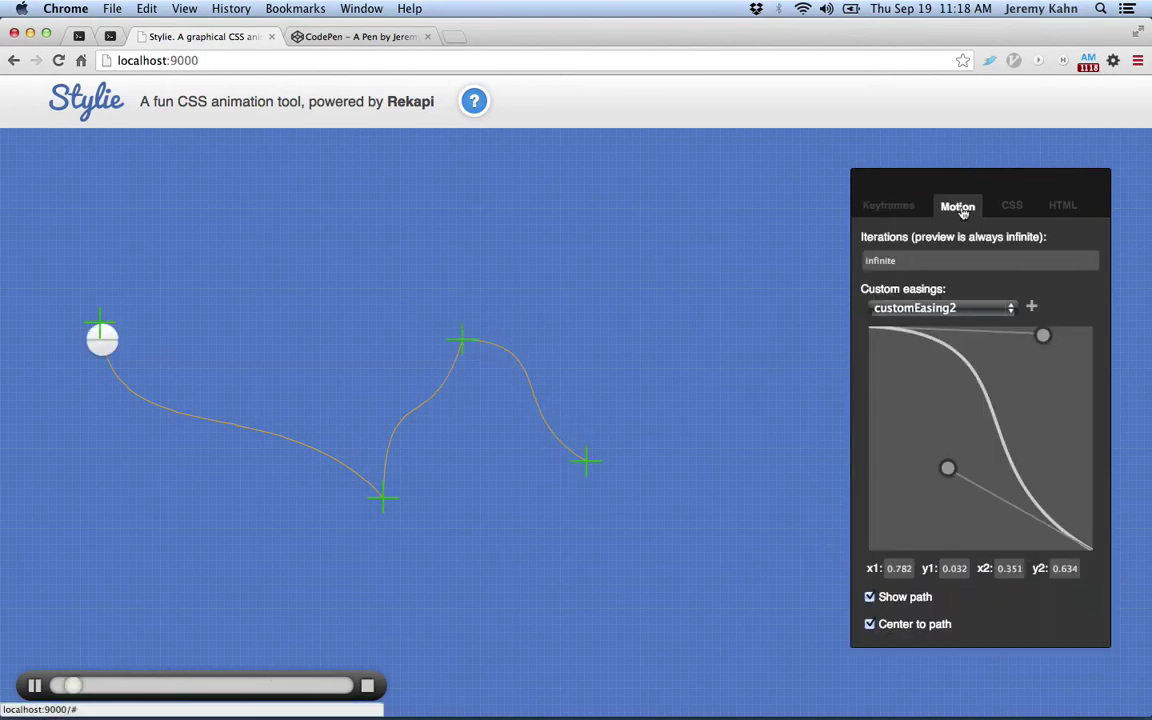
pyautogui.moveTo(1042, 335); pyautogui.dragTo(914, 497)
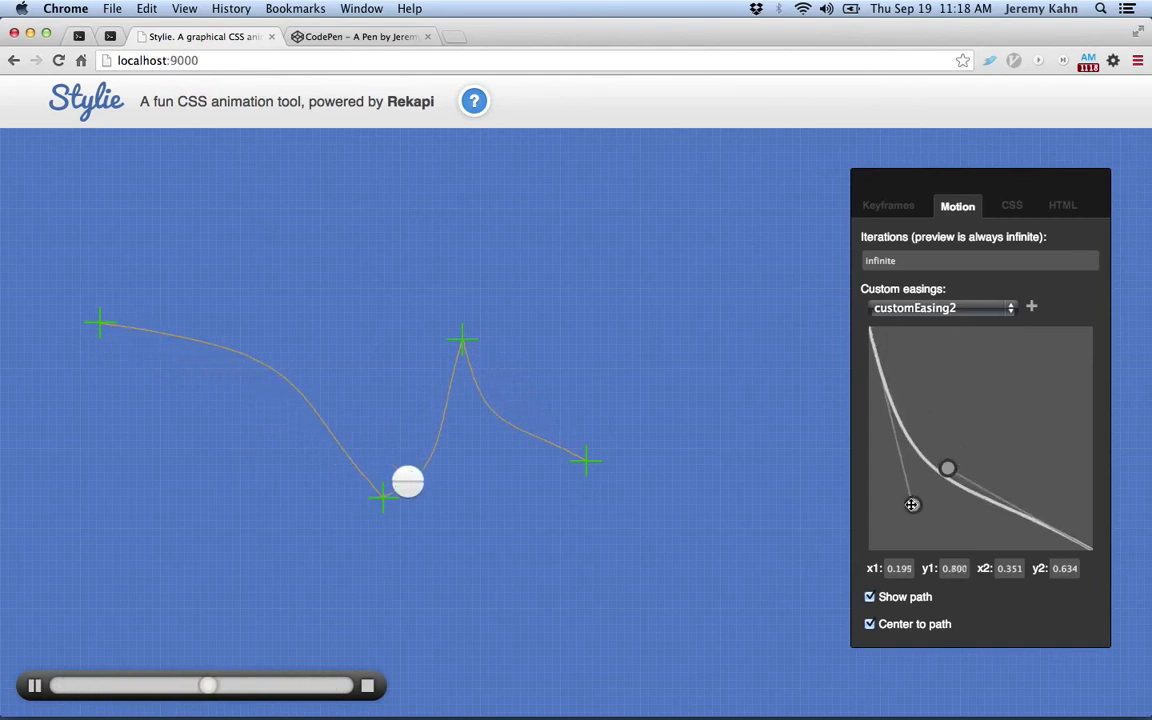
pyautogui.moveTo(911, 504); pyautogui.dragTo(907, 515)
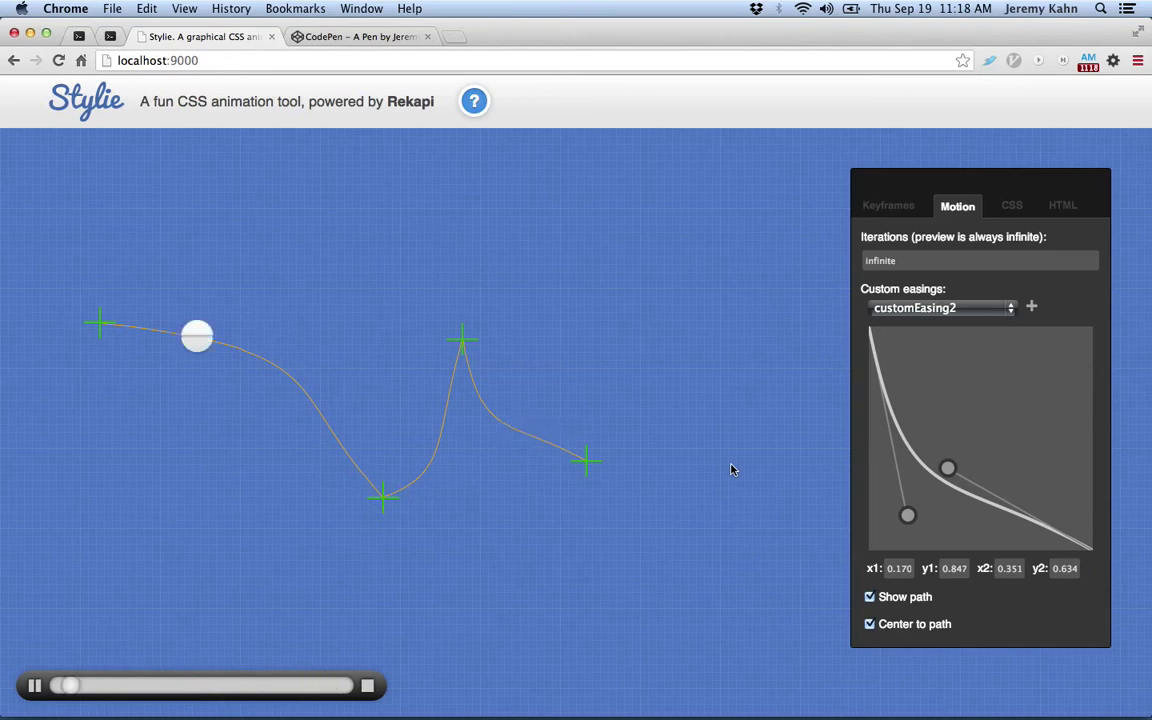
# Switch back to the Keyframes tab and scroll the keyframe list to the top.
pyautogui.click(874, 208)
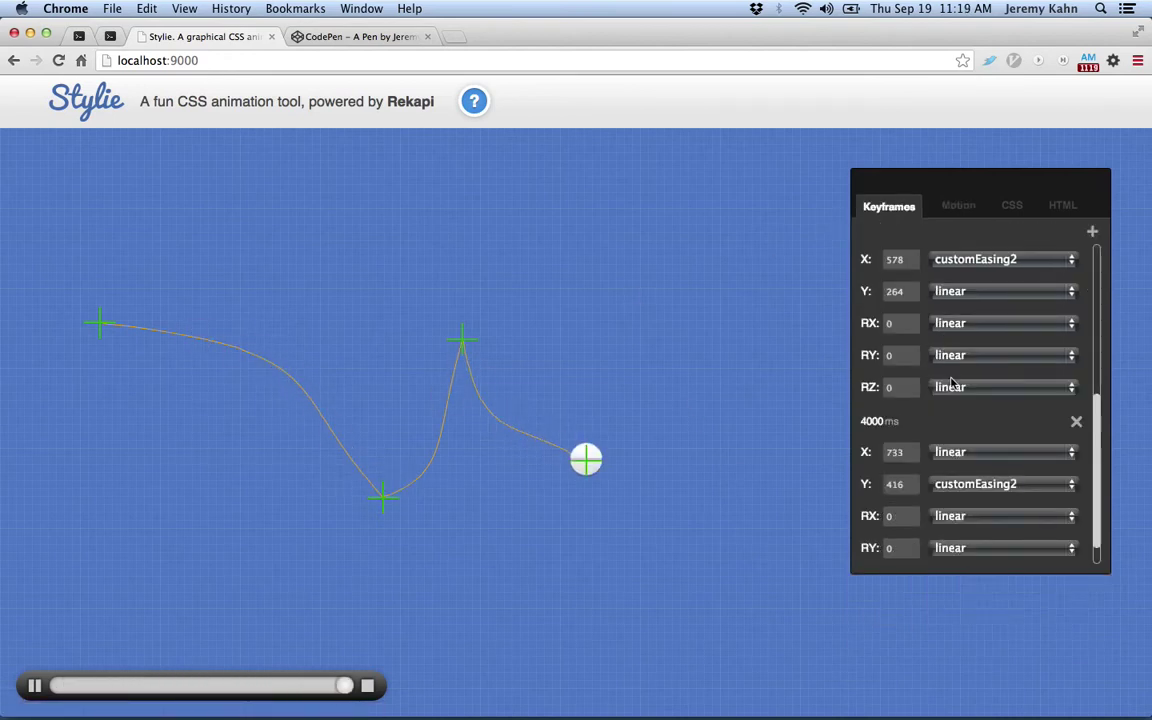
pyautogui.scroll(1, 952, 383)
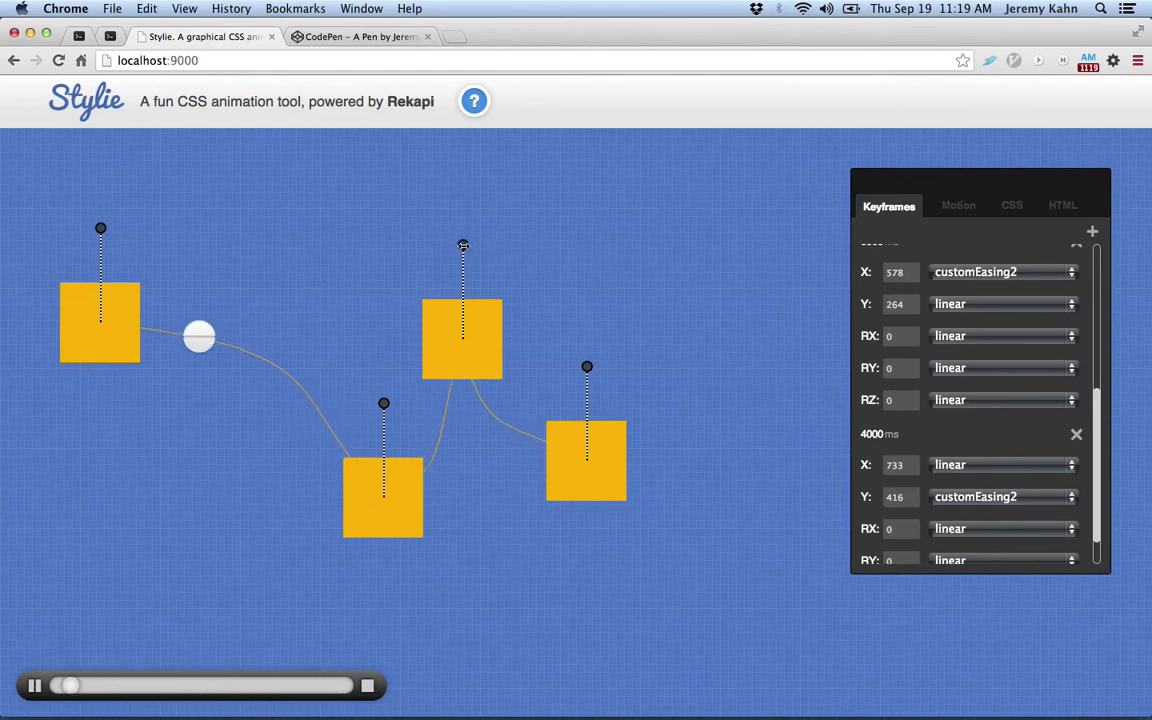
# Rotate the 3000 ms keyframe to RX 16, RY -185 and RZ 358, including a 3D tilt.
pyautogui.moveTo(463, 245); pyautogui.dragTo(667, 305)
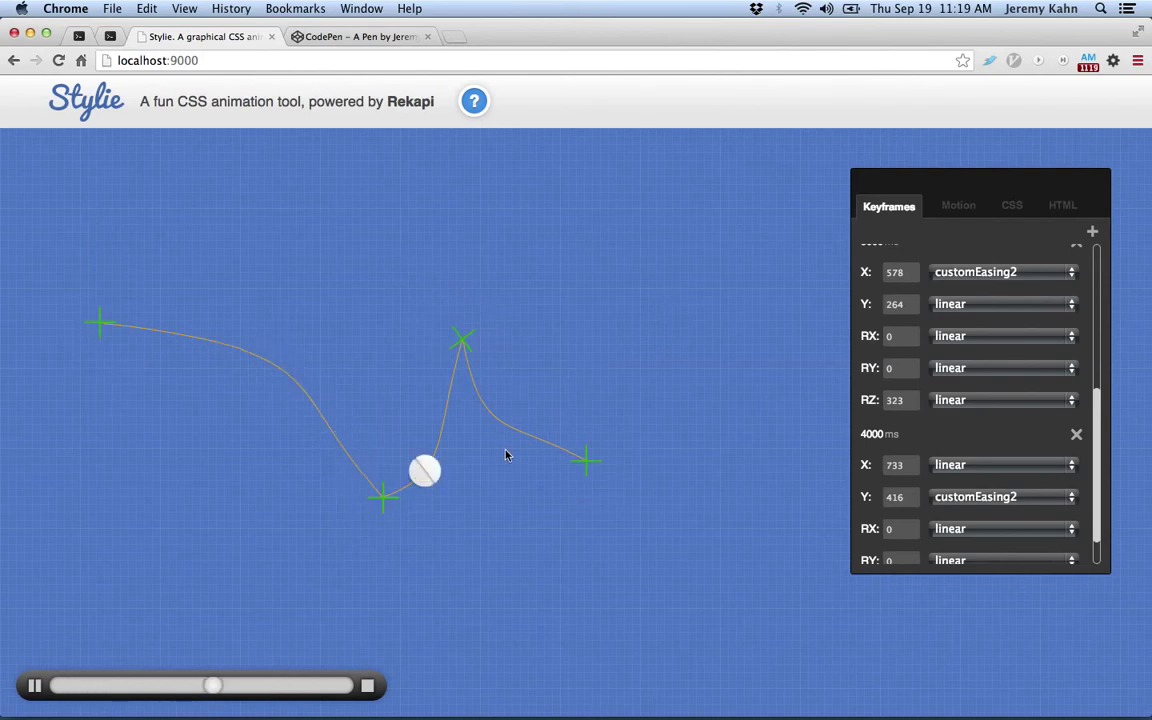
pyautogui.moveTo(586, 352)
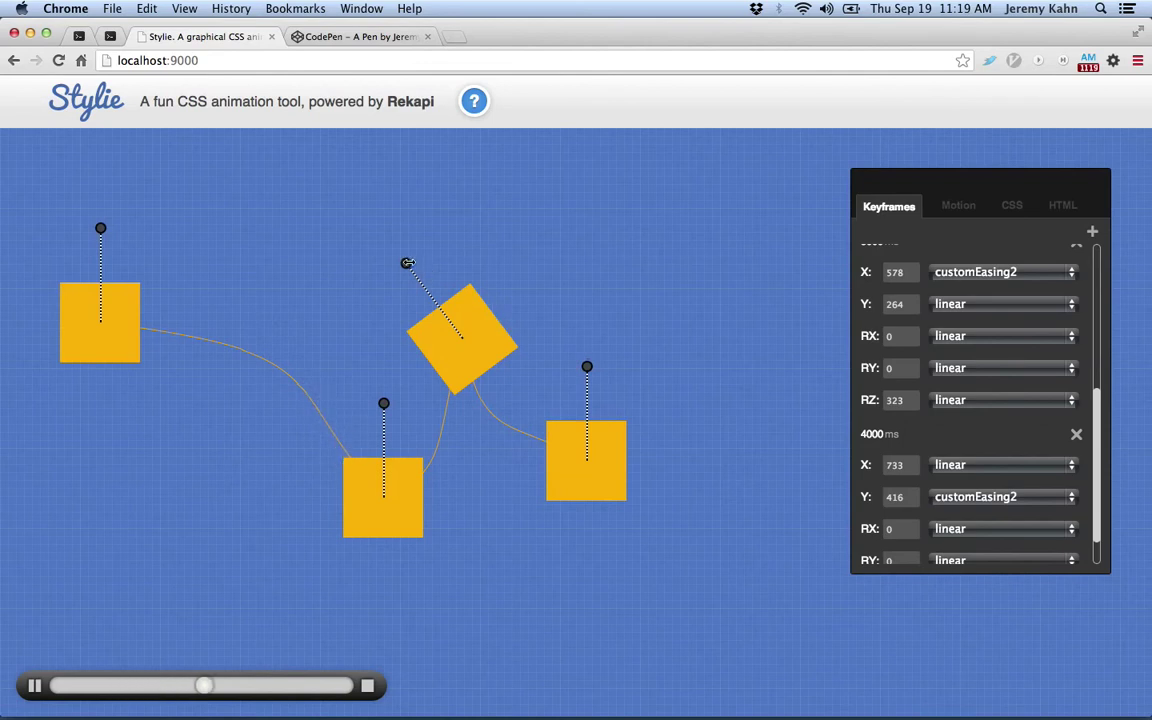
pyautogui.moveTo(407, 263); pyautogui.dragTo(437, 260)
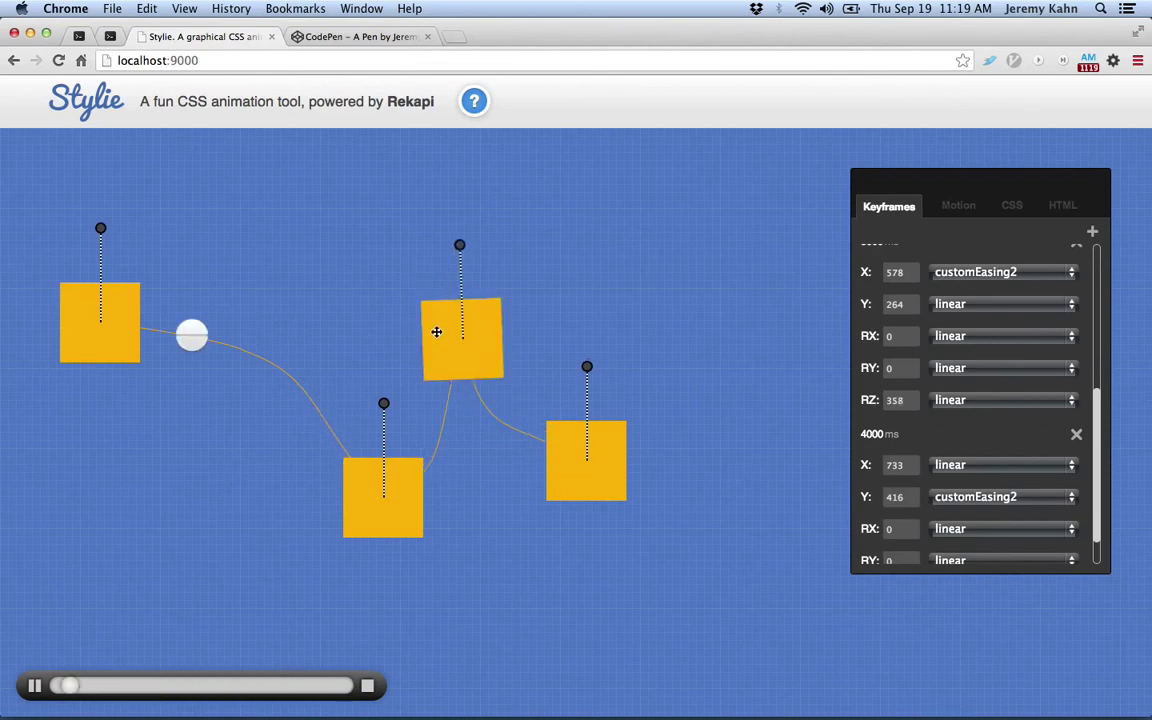
pyautogui.moveTo(436, 332); pyautogui.dragTo(288, 322)
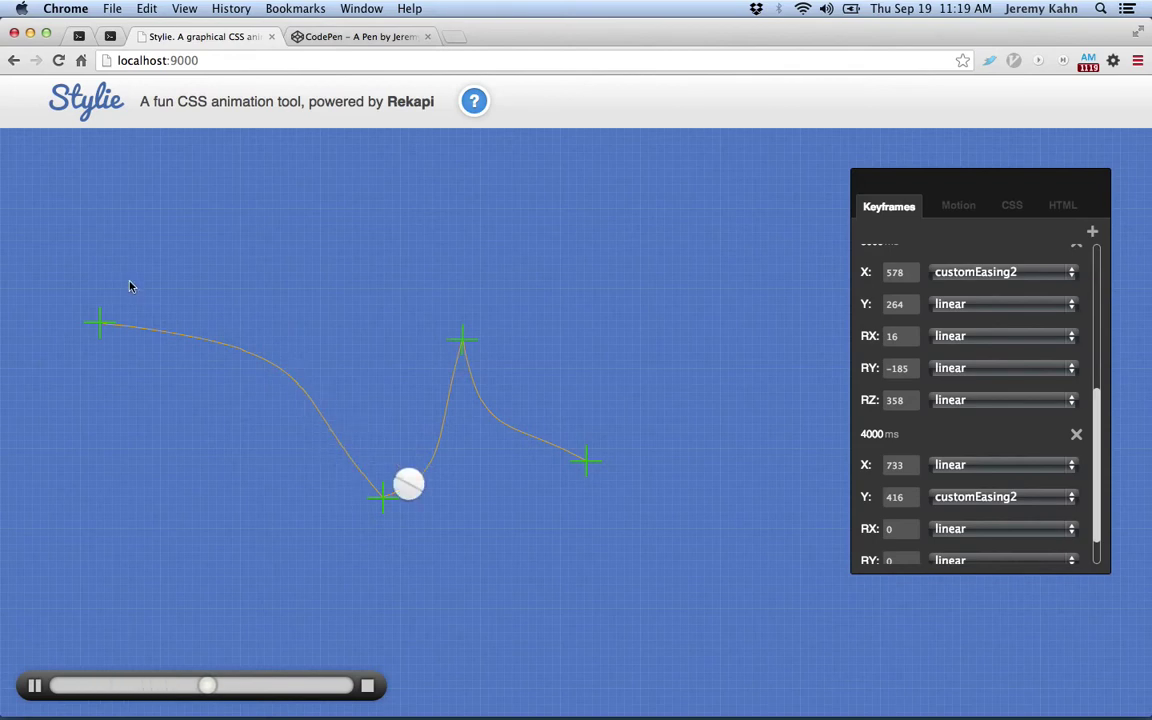
pyautogui.press('shift')
pyautogui.moveTo(126, 329); pyautogui.dragTo(267, 341)
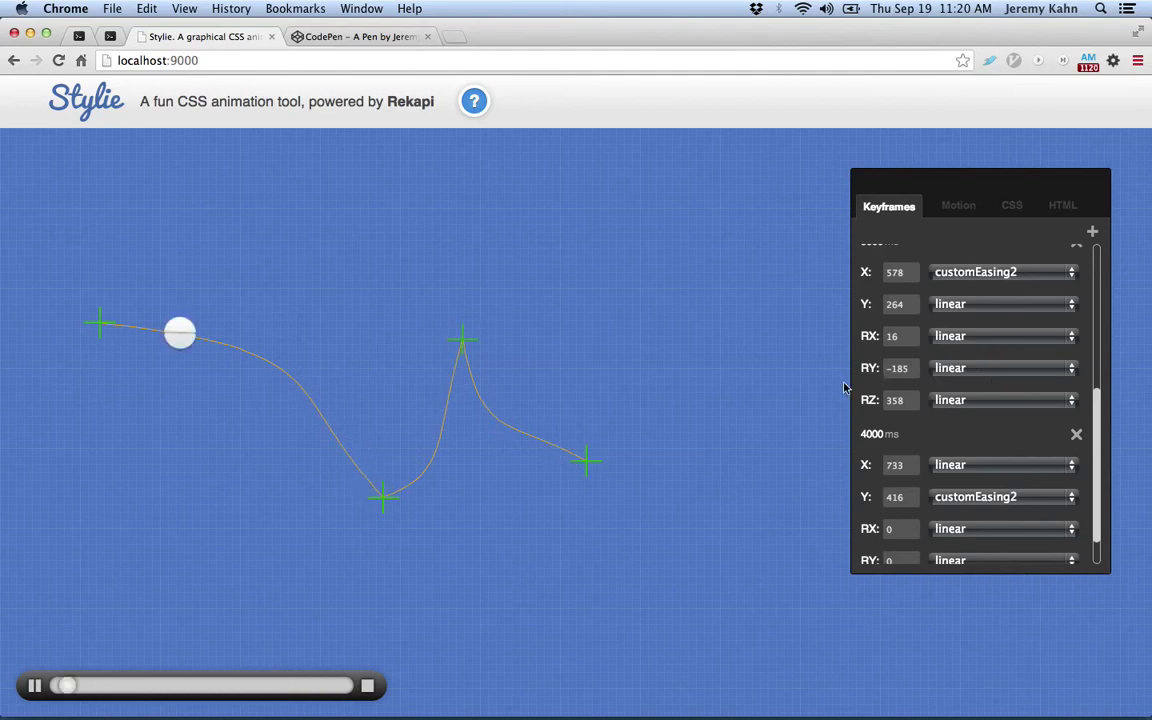
# Ease the 3000 ms keyframe's Z rotation with easeInQuart and show the generated CSS settings.
pyautogui.click(995, 405)
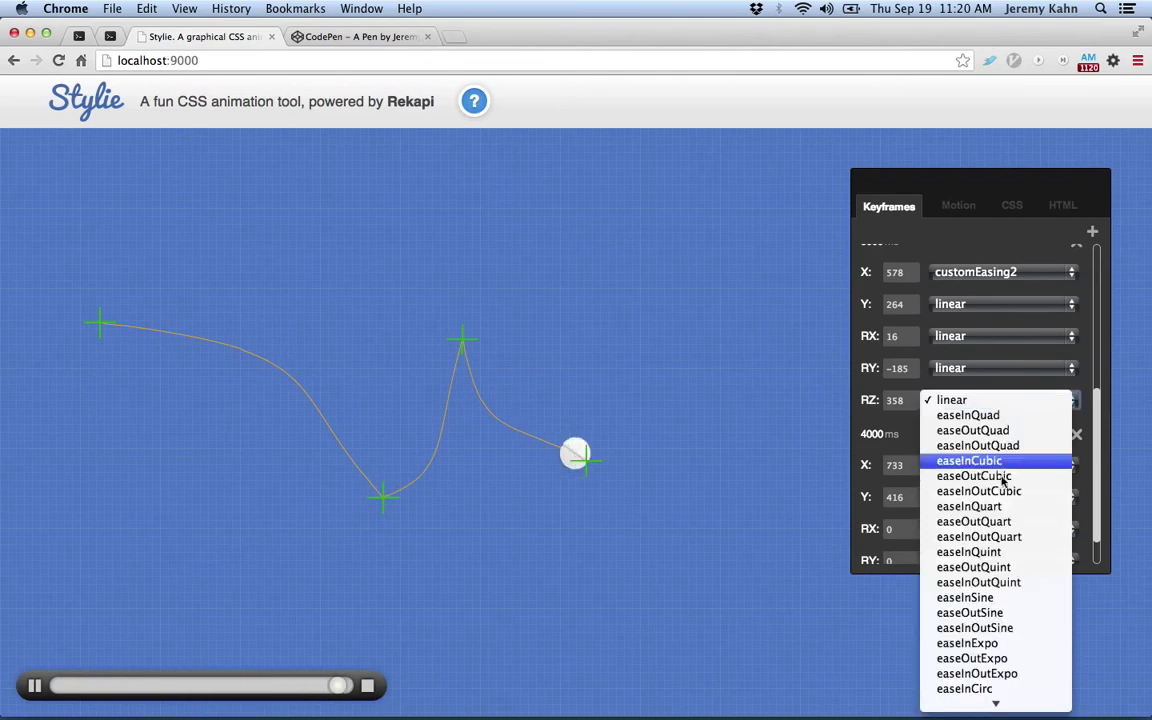
pyautogui.click(1000, 508)
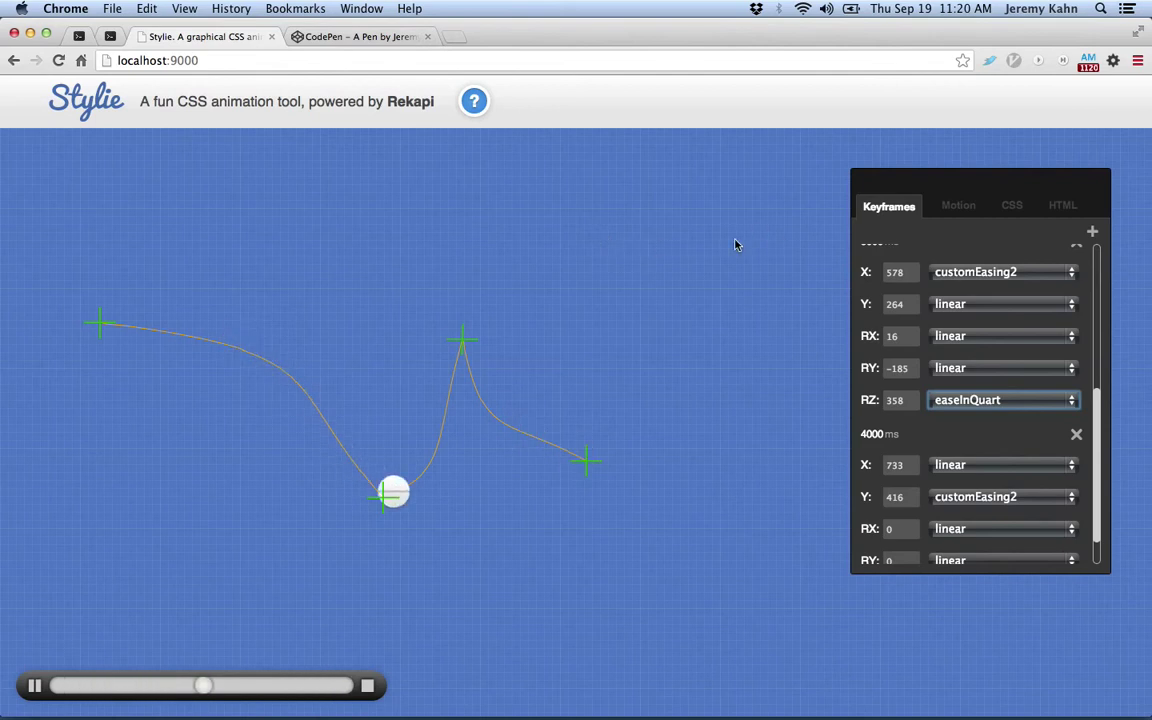
pyautogui.click(1010, 207)
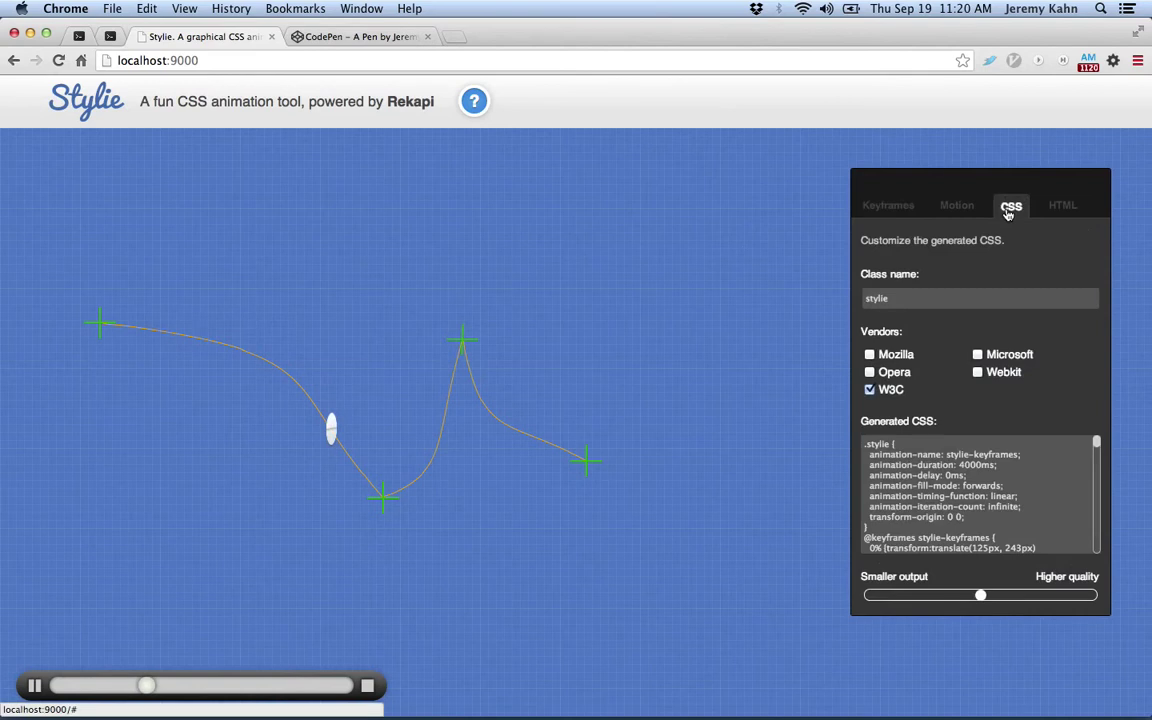
# Switch the CSS vendor from W3C to WebKit and start renaming the class to myAwesomeAnimation.
pyautogui.click(885, 390)
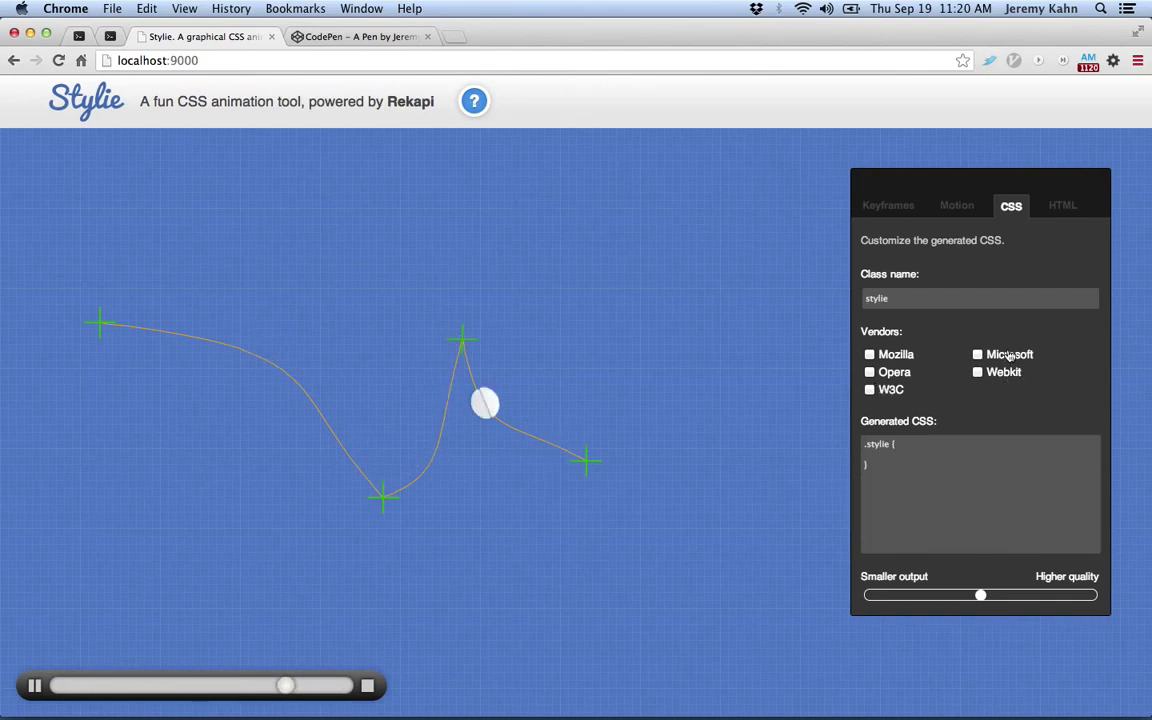
pyautogui.click(1003, 371)
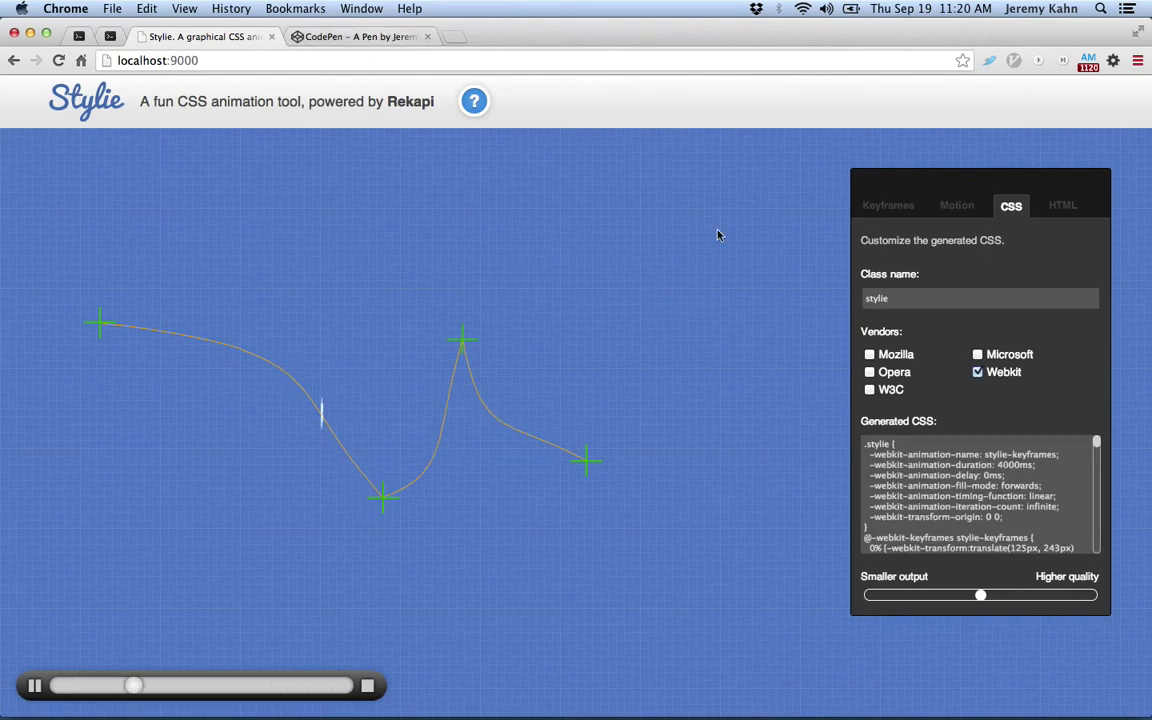
pyautogui.moveTo(897, 300); pyautogui.dragTo(847, 290)
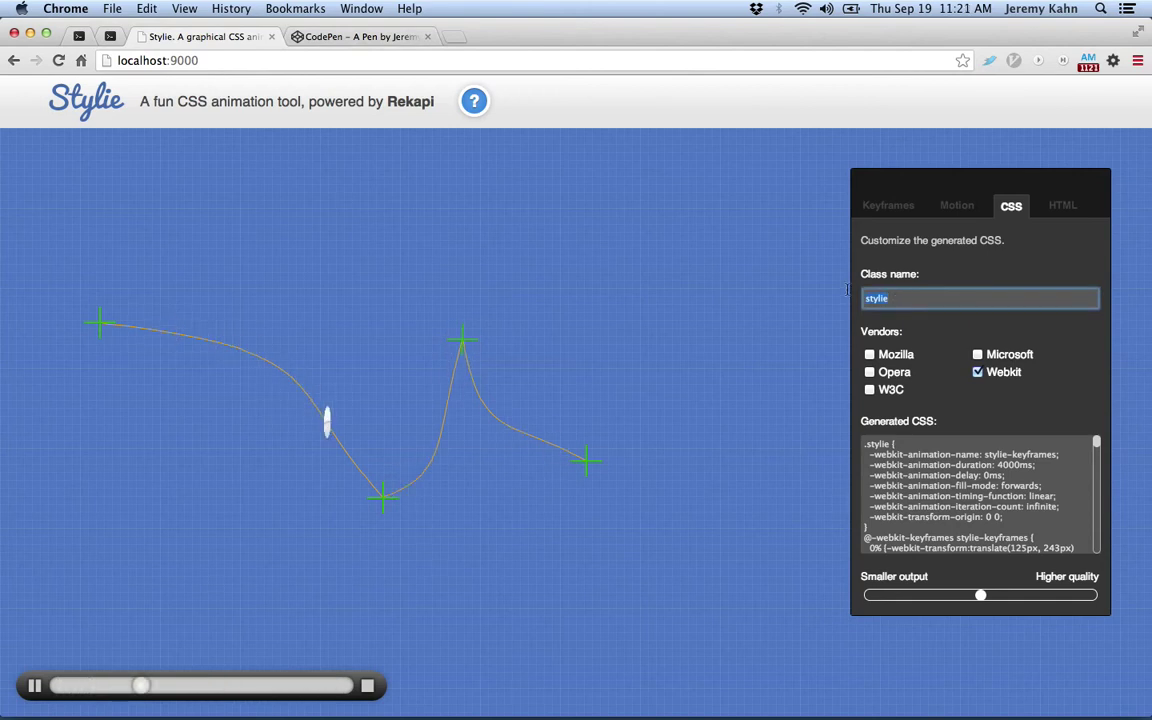
pyautogui.write('my')
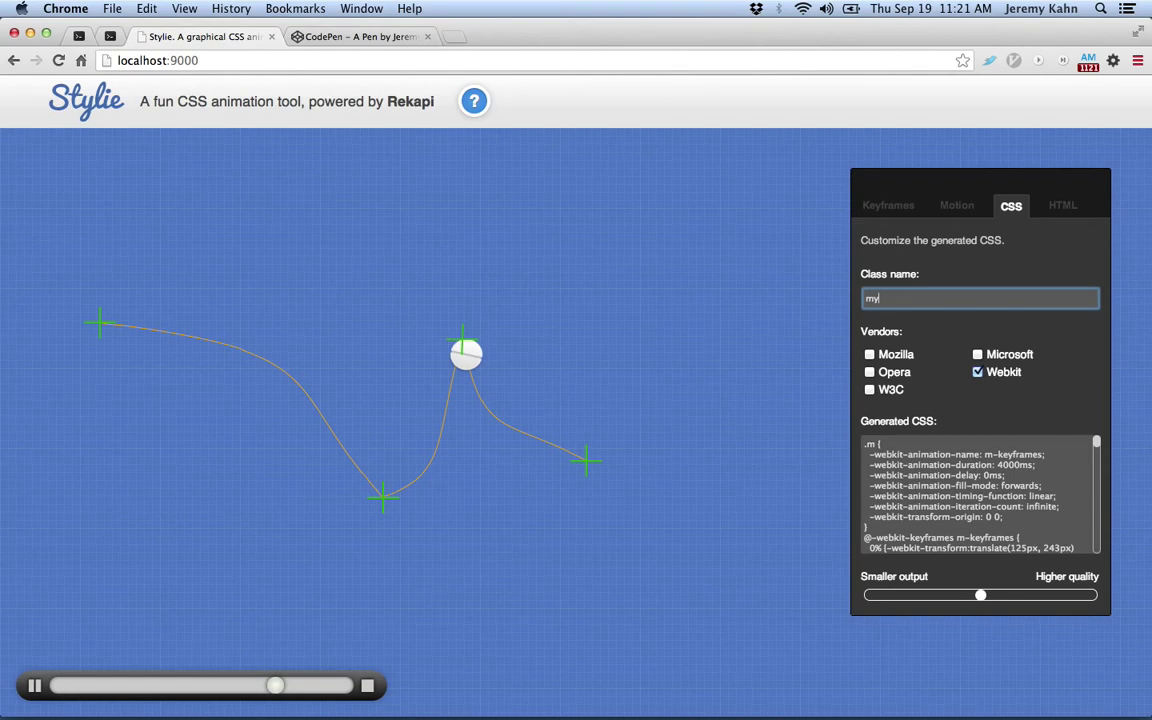
pyautogui.write('Awesom')
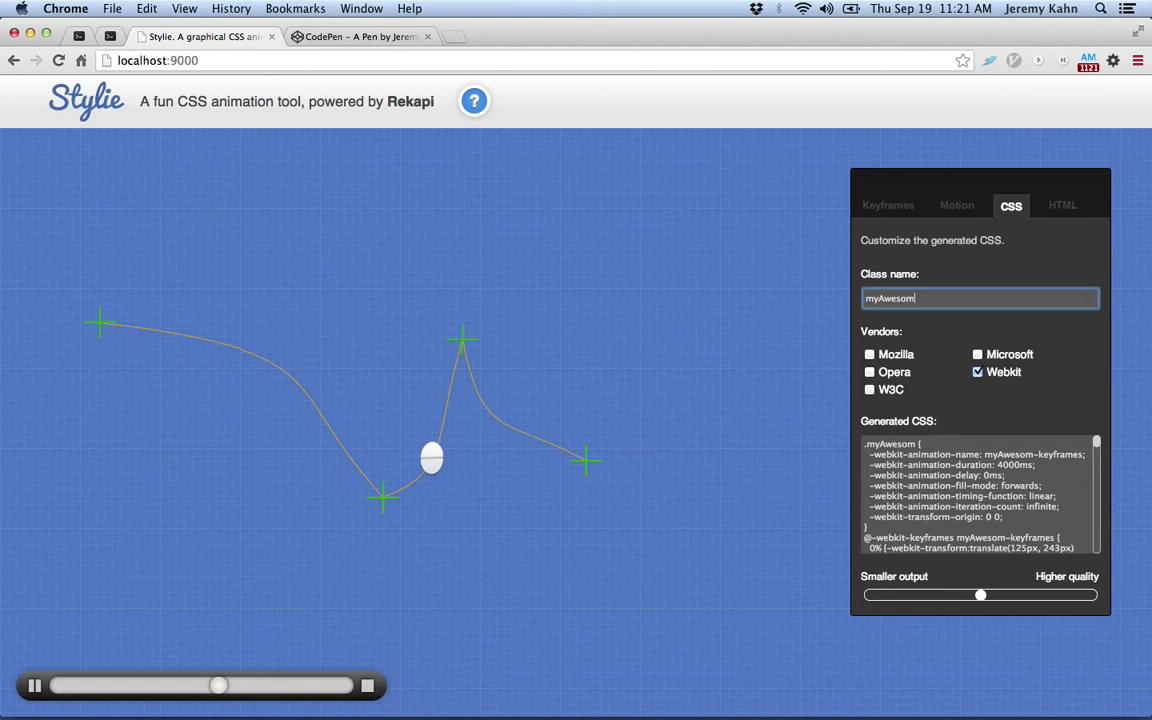
# Finish the class name myAwesomeAnimation, then copy the avatar image's URL in CodePen.
pyautogui.write('eAnimation')
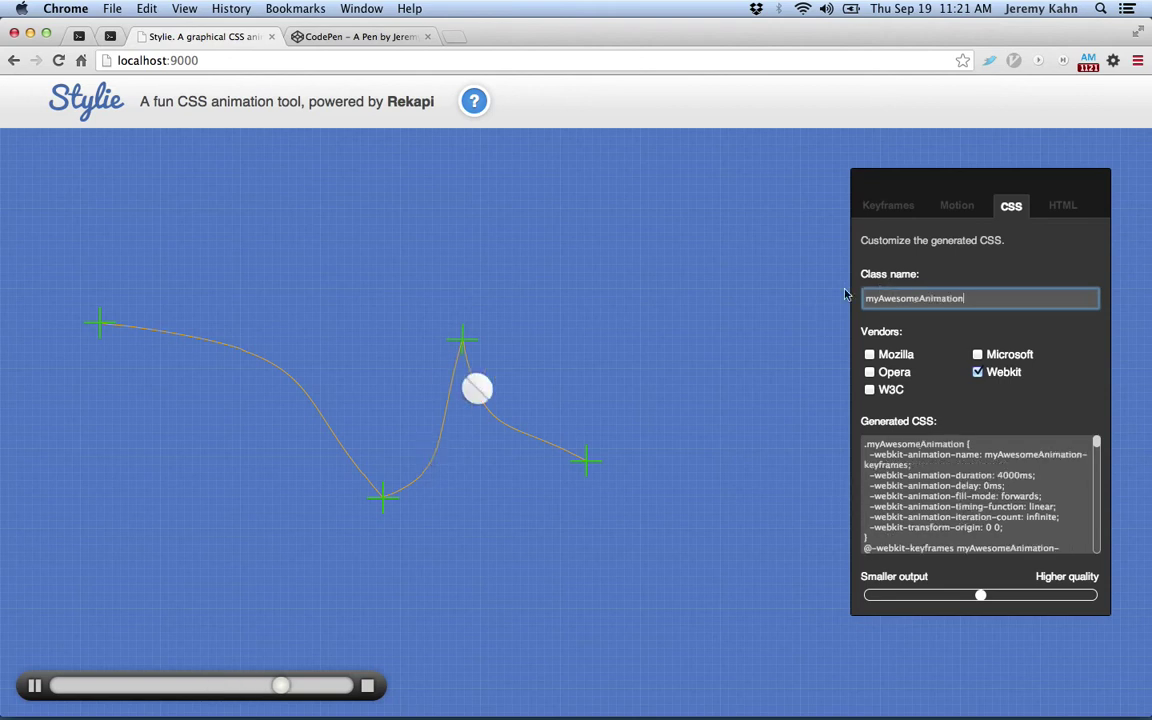
pyautogui.click(358, 33)
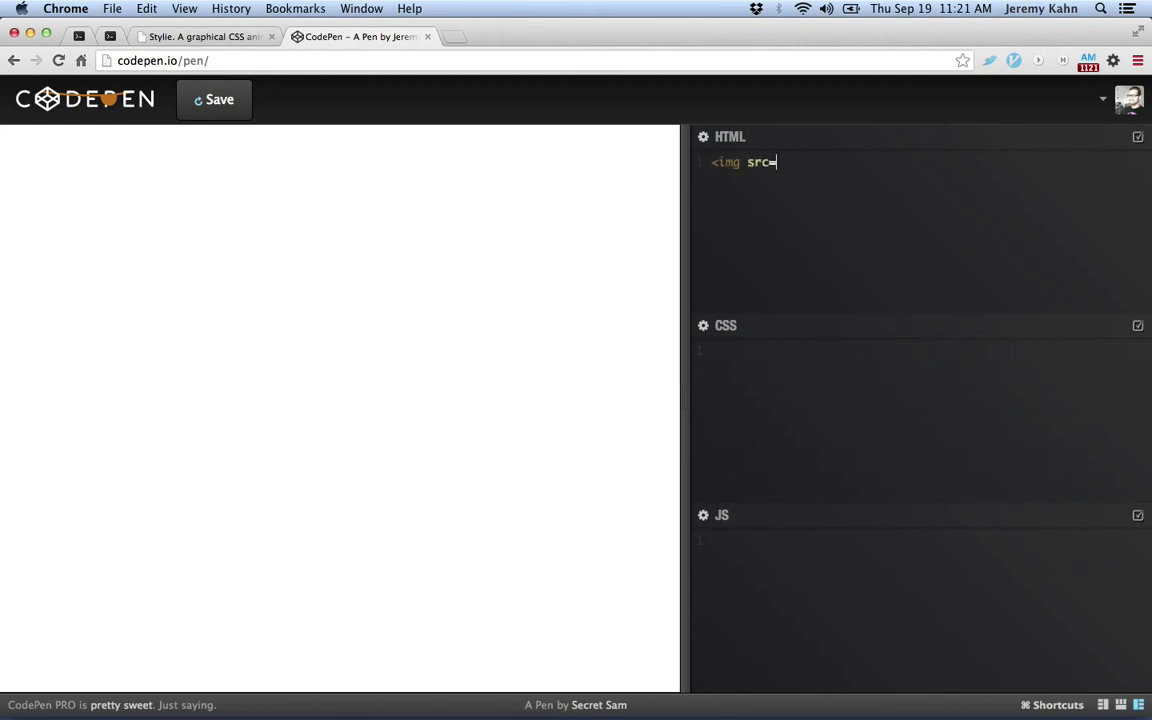
pyautogui.rightClick(1137, 104)
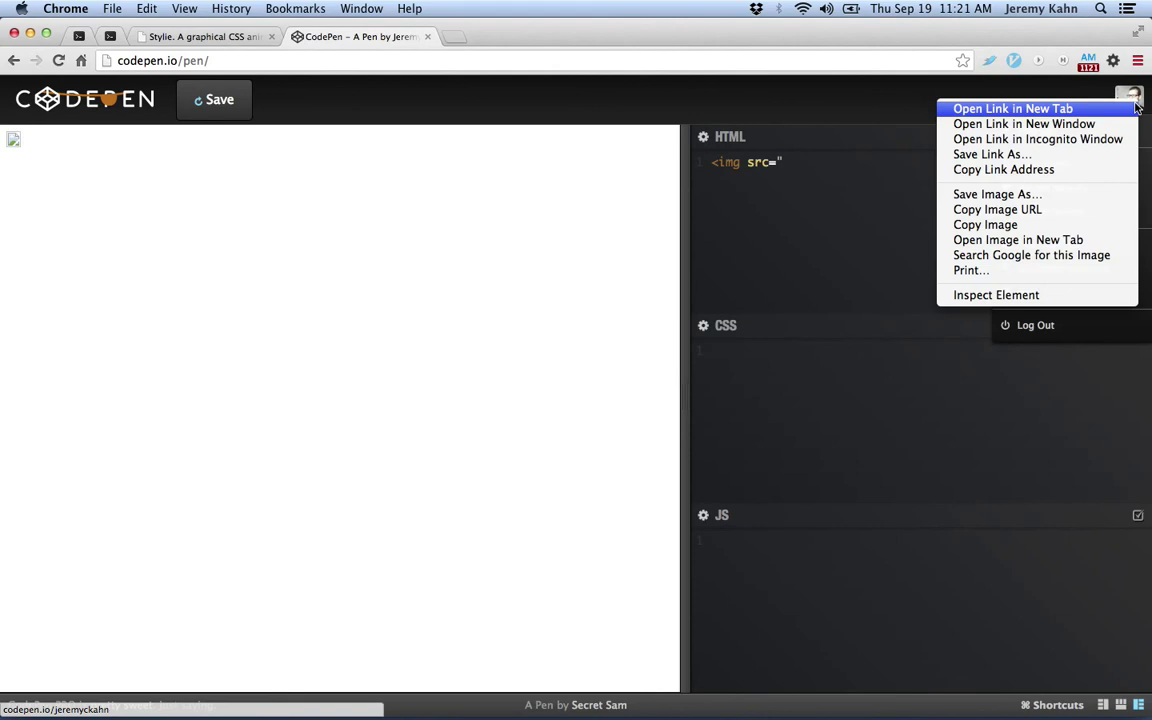
pyautogui.click(1025, 210)
# Paste the avatar URL as the src of the myAwesomeAnimation img tag in CodePen's HTML.
pyautogui.press('super+v')
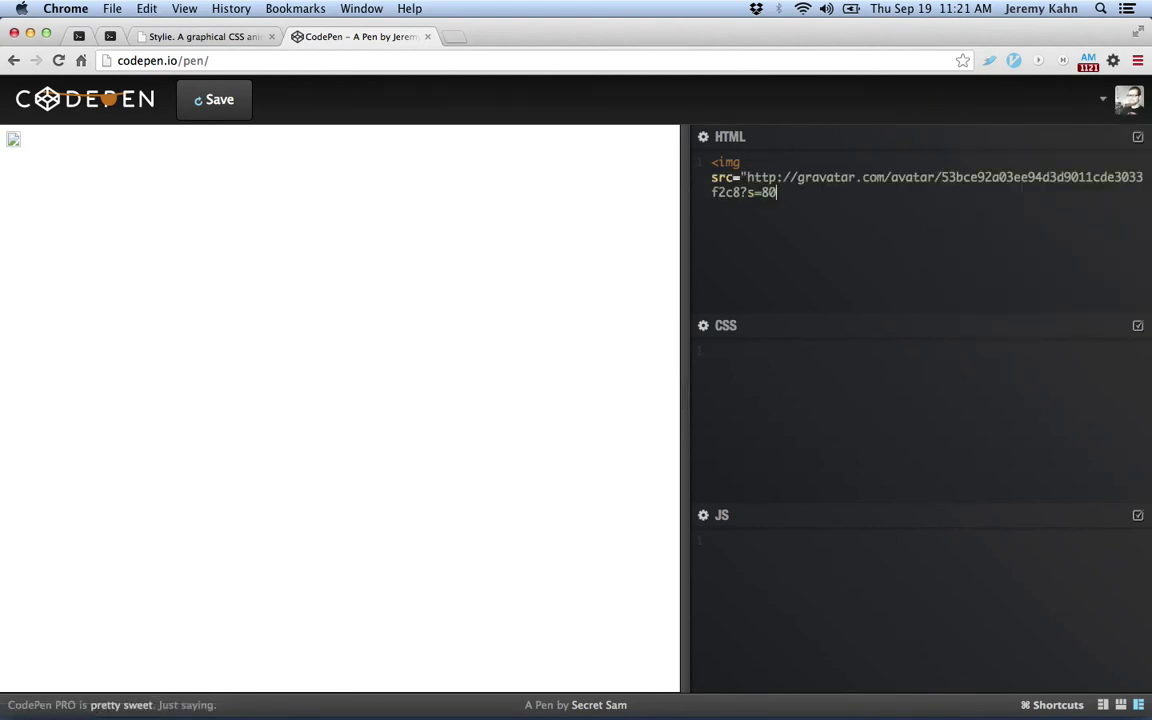
pyautogui.write('" class="myAwesomeAnimation">')
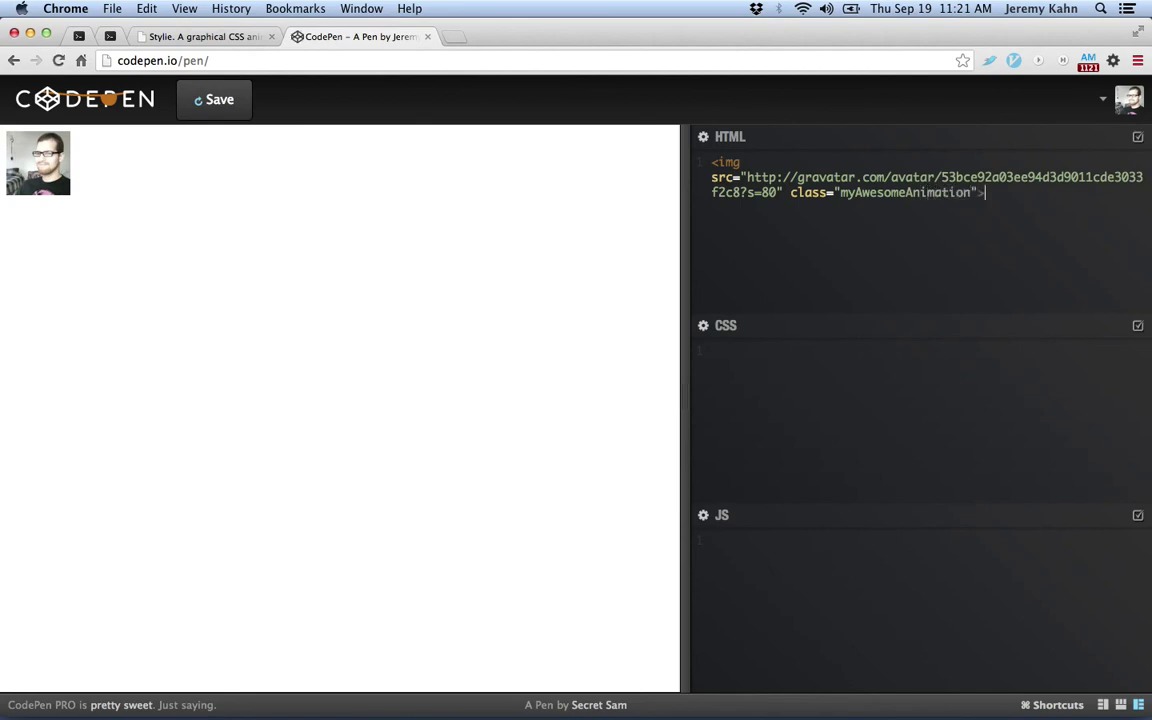
pyautogui.click(203, 40)
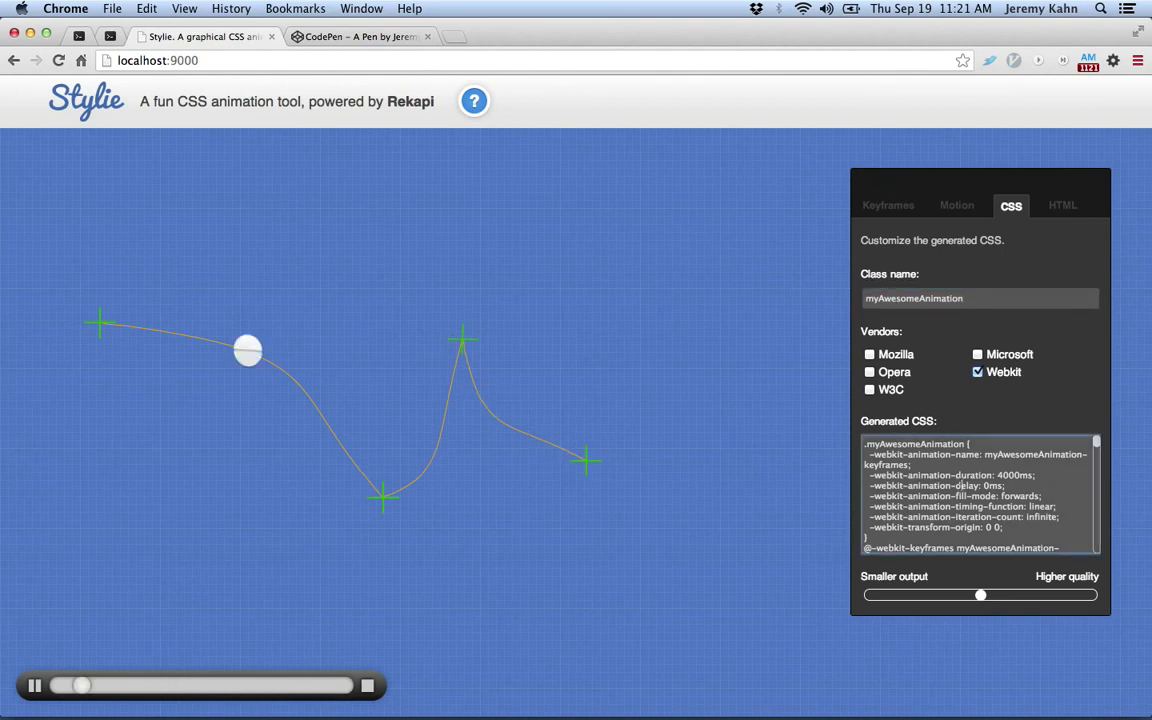
# Copy all of Stylie's generated WebKit CSS for myAwesomeAnimation to the clipboard.
pyautogui.click(958, 485)
pyautogui.click(958, 476)
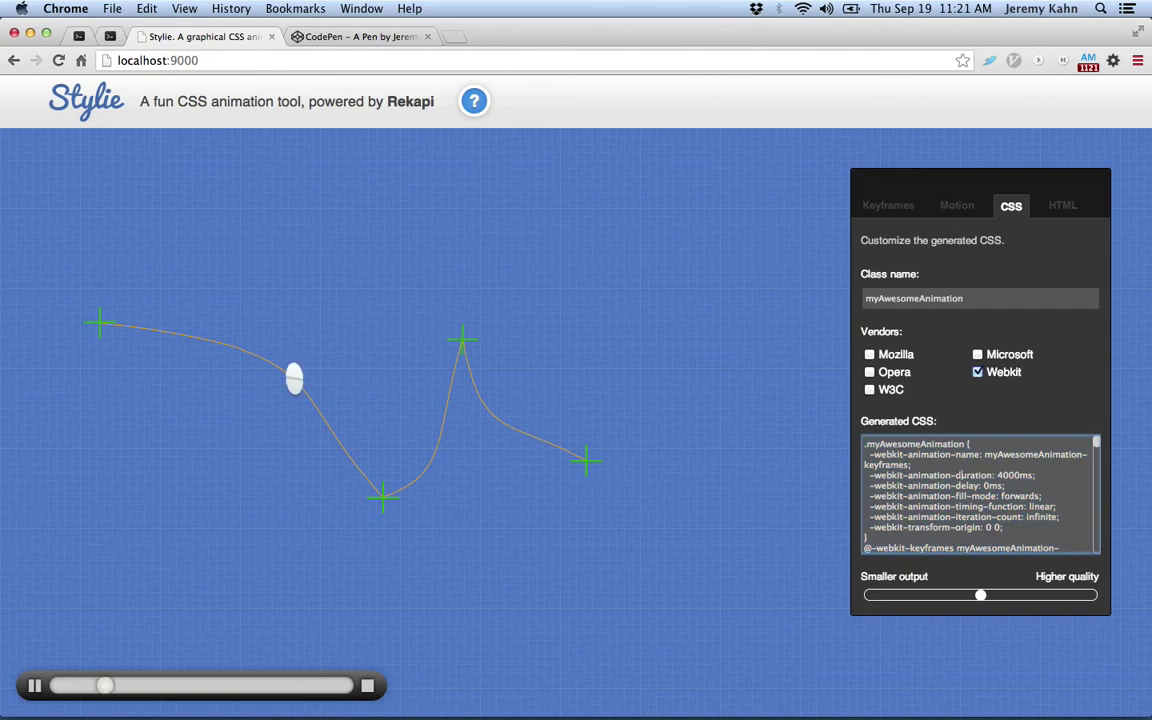
pyautogui.press('super+c')
pyautogui.click(958, 476)
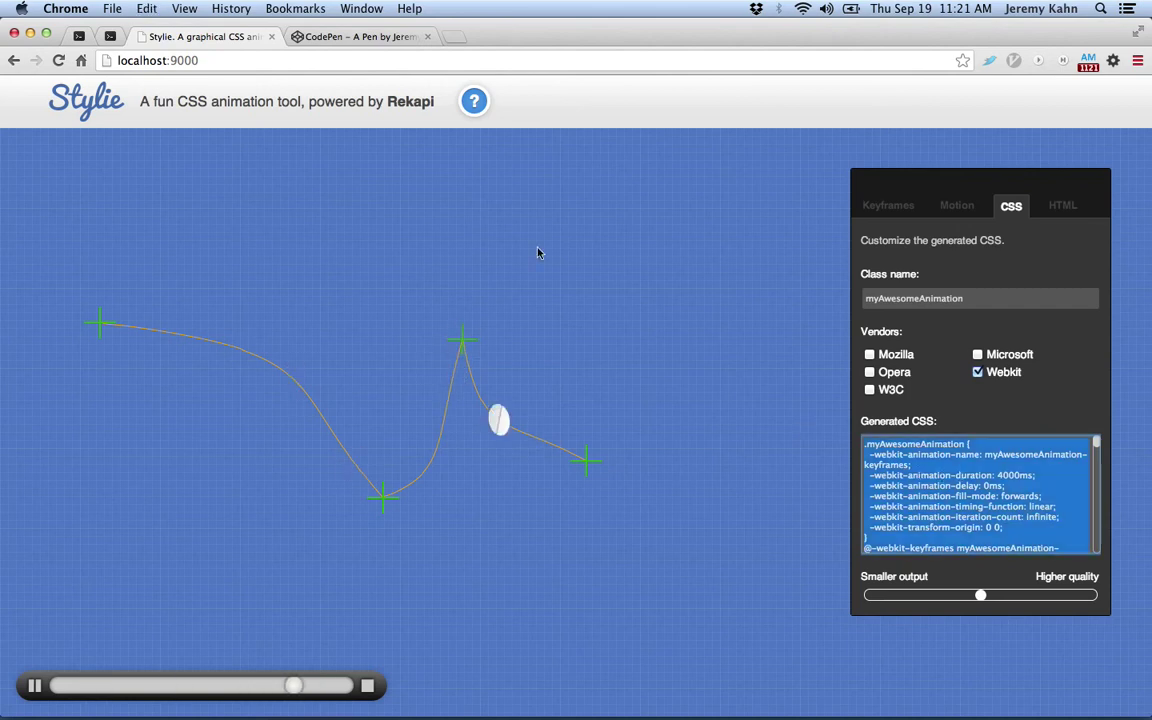
pyautogui.click(377, 40)
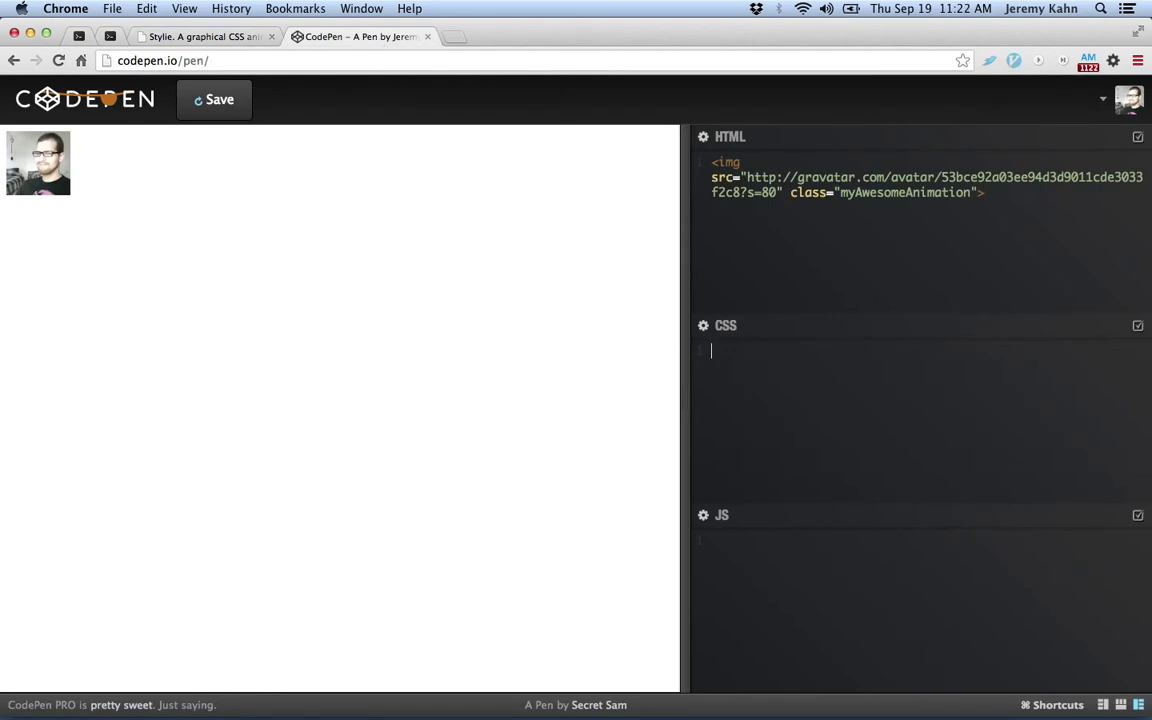
# Paste the WebKit keyframe CSS into CodePen's CSS panel so the avatar animates in the preview.
pyautogui.press('super+v')
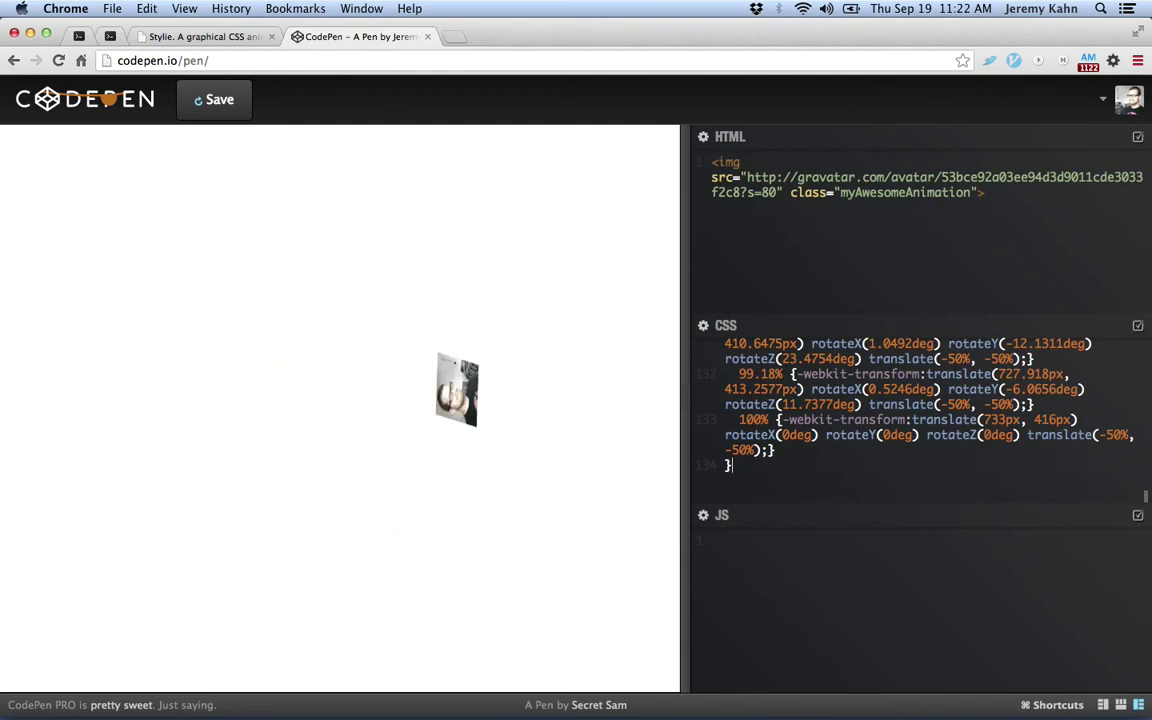
pyautogui.click(198, 38)
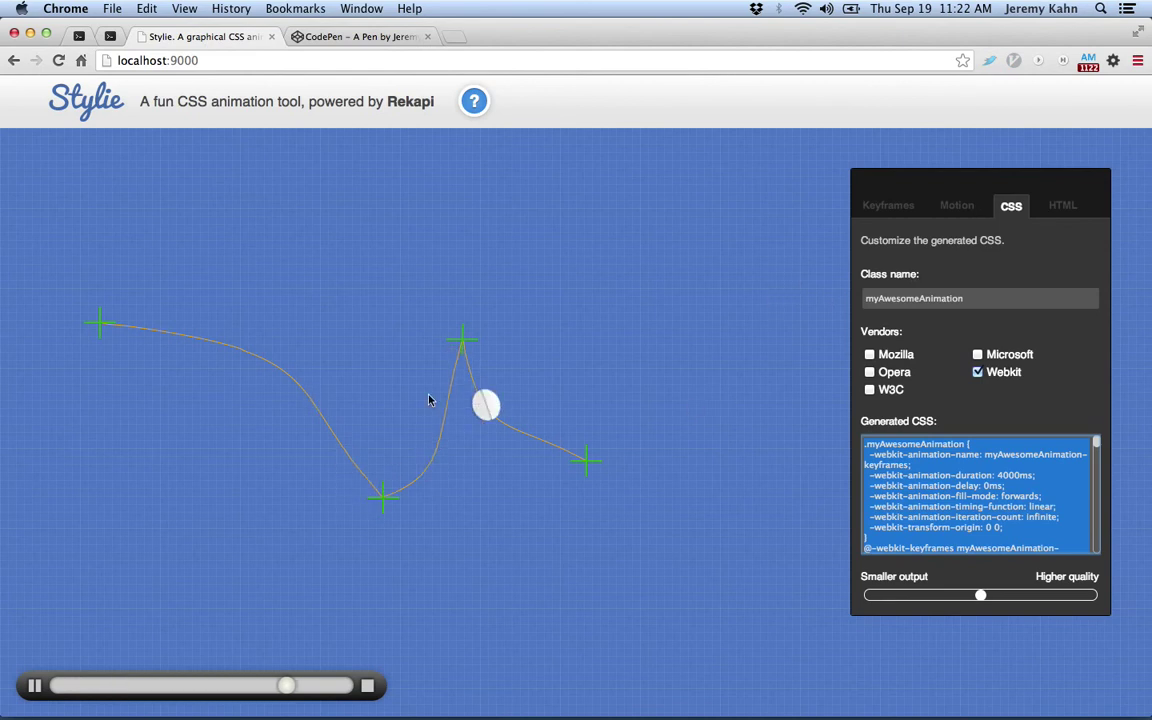
pyautogui.click(390, 38)
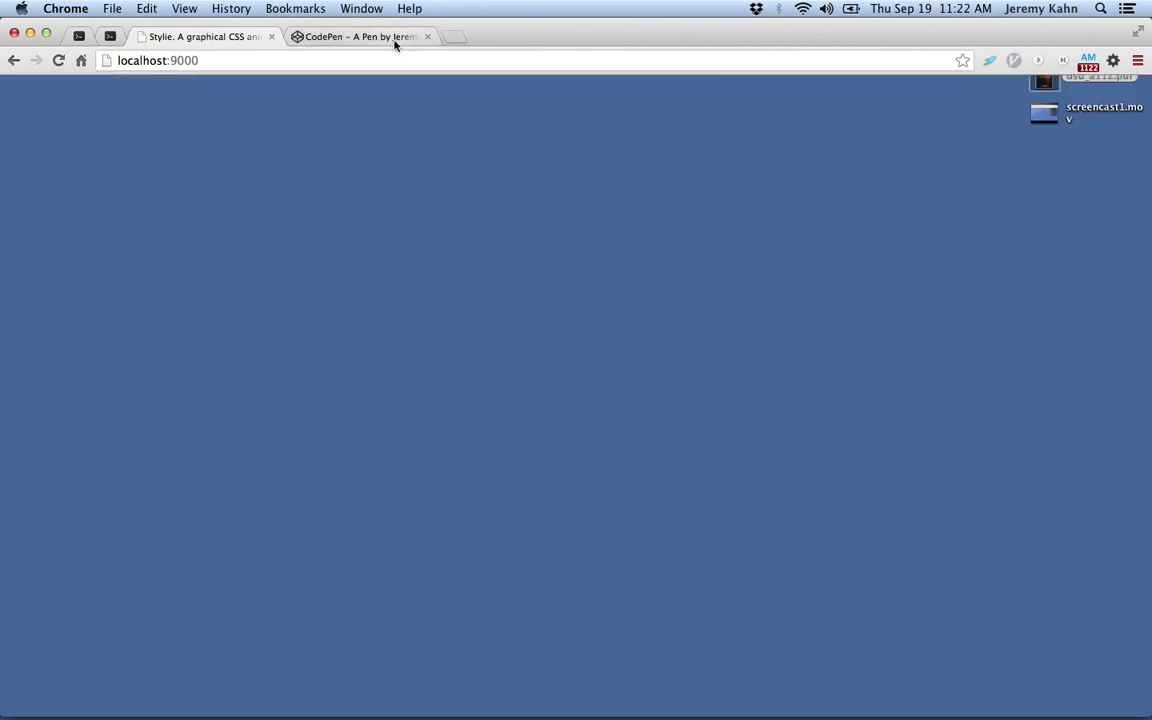
pyautogui.click(886, 186)
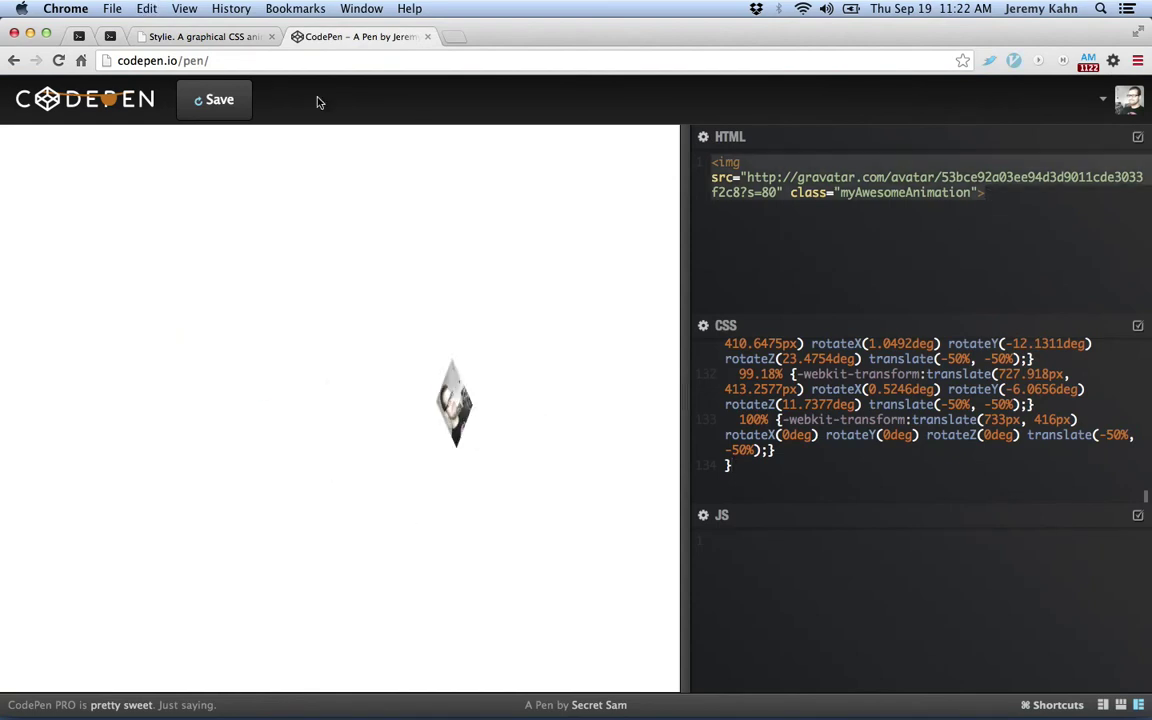
pyautogui.click(200, 37)
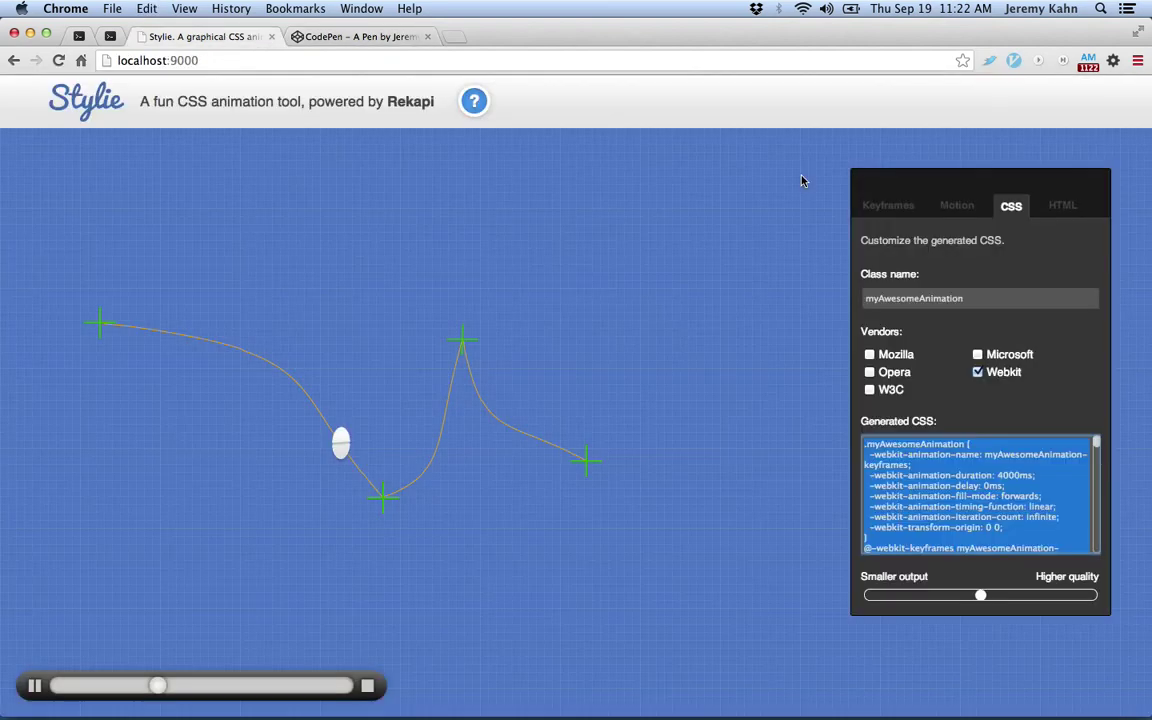
# Replace Stylie's circle HTML with the avatar img tag.
pyautogui.click(1060, 205)
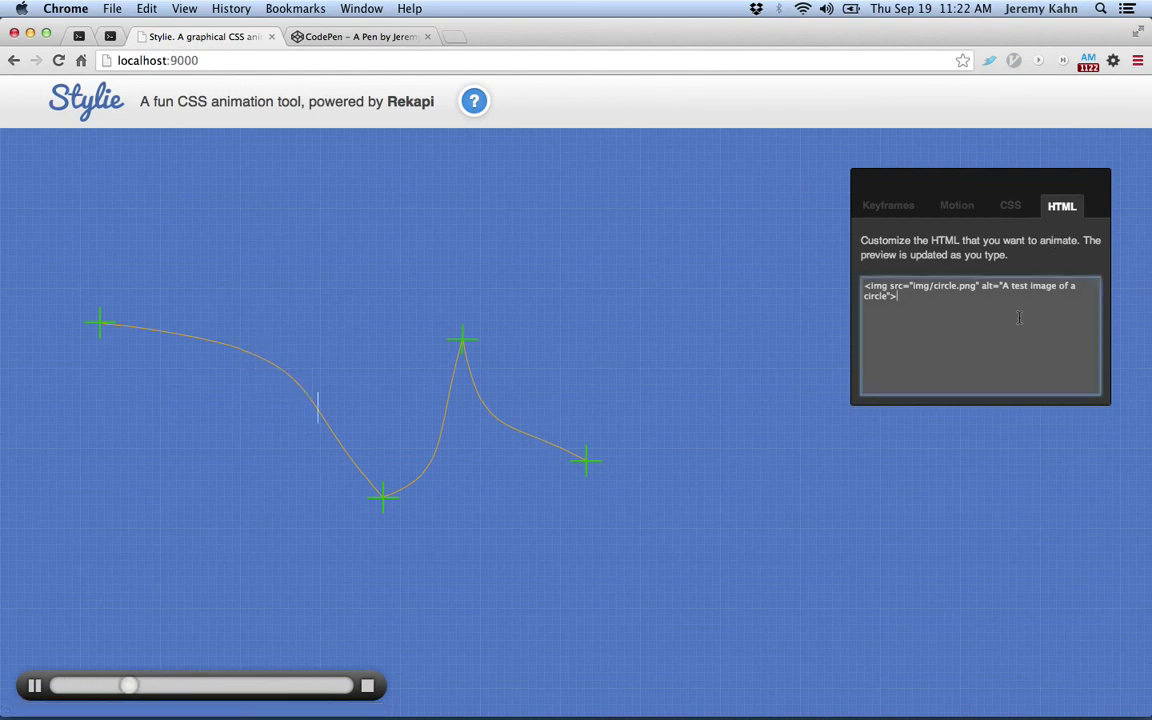
pyautogui.press('super+a')
pyautogui.press('super+c')
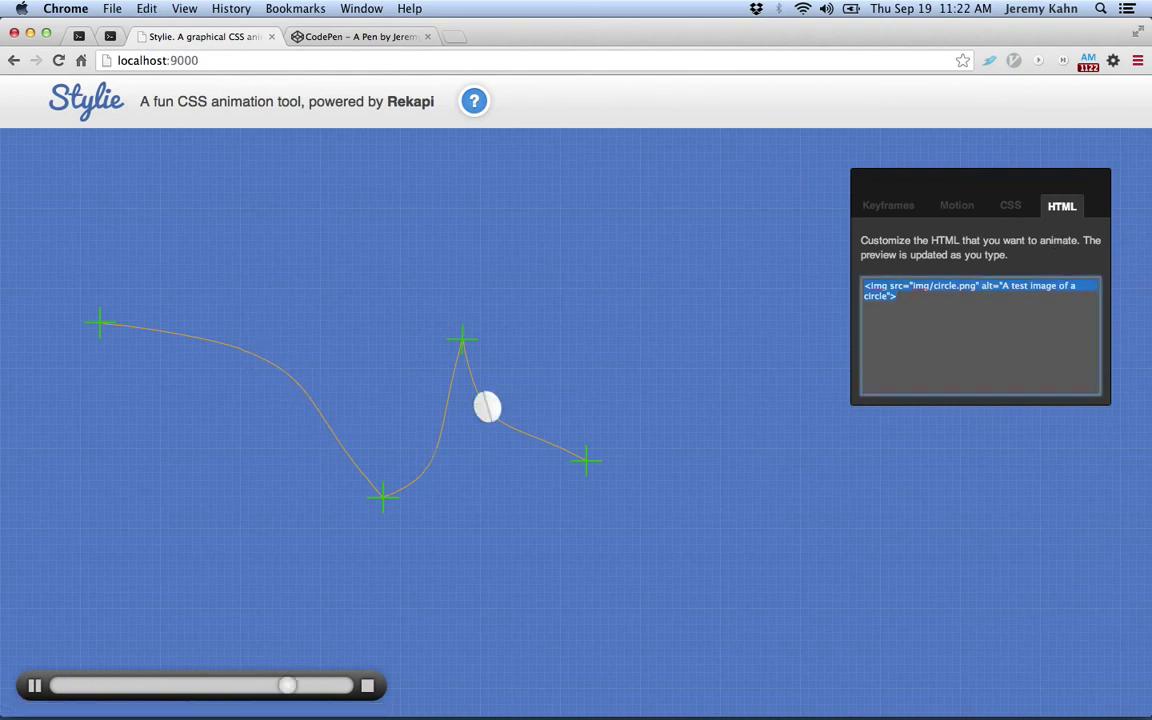
pyautogui.press('super+v')
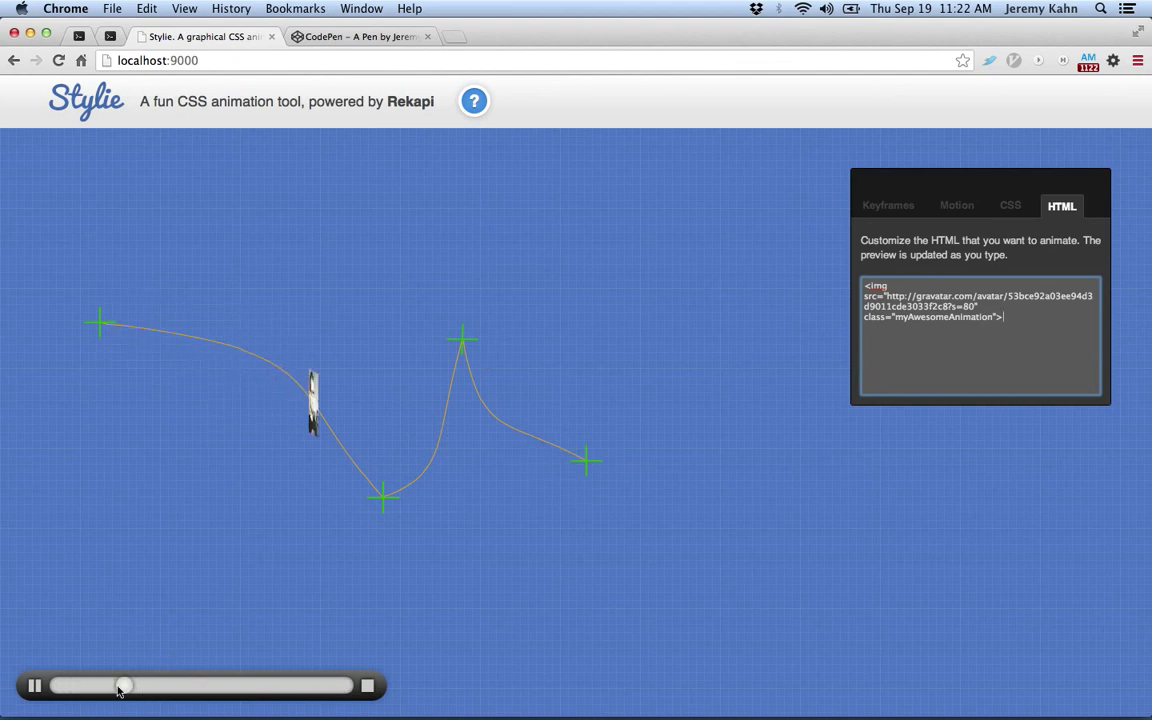
# Reshape the motion path by raising the low keyframe point and lowering the left start point.
pyautogui.moveTo(118, 690)
pyautogui.mouseDown()
pyautogui.moveTo(262, 690)
pyautogui.moveTo(111, 686)
pyautogui.mouseUp()
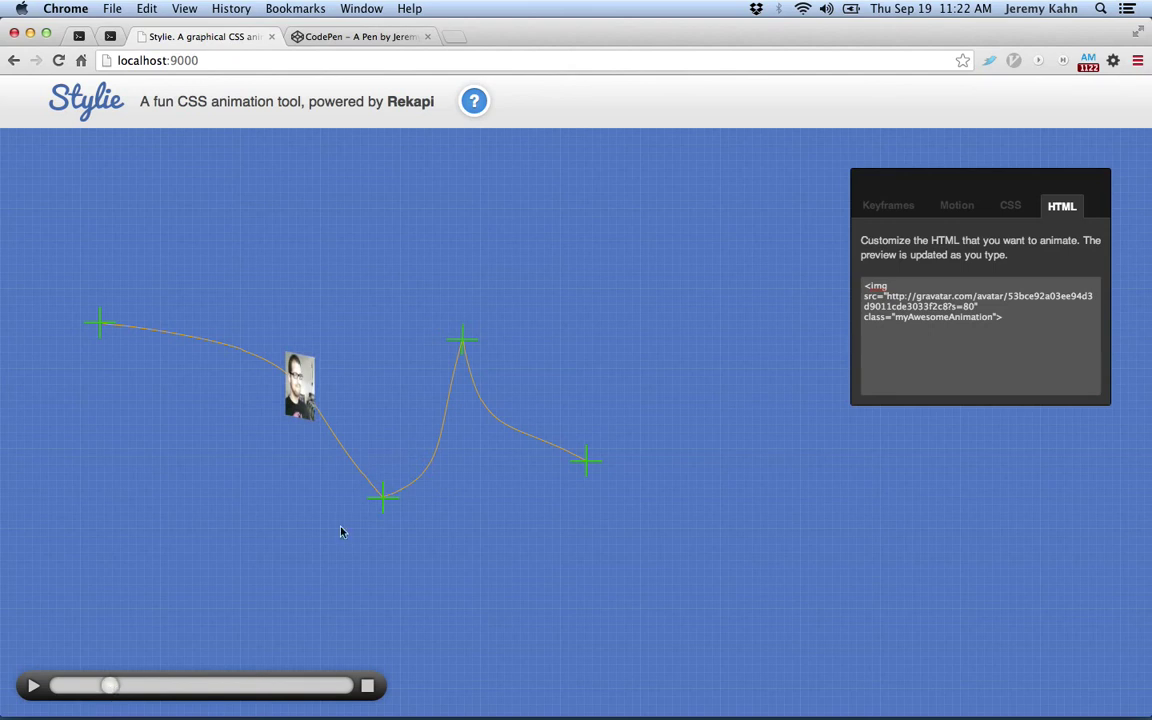
pyautogui.moveTo(390, 493); pyautogui.dragTo(290, 200)
pyautogui.moveTo(109, 323); pyautogui.dragTo(115, 439)
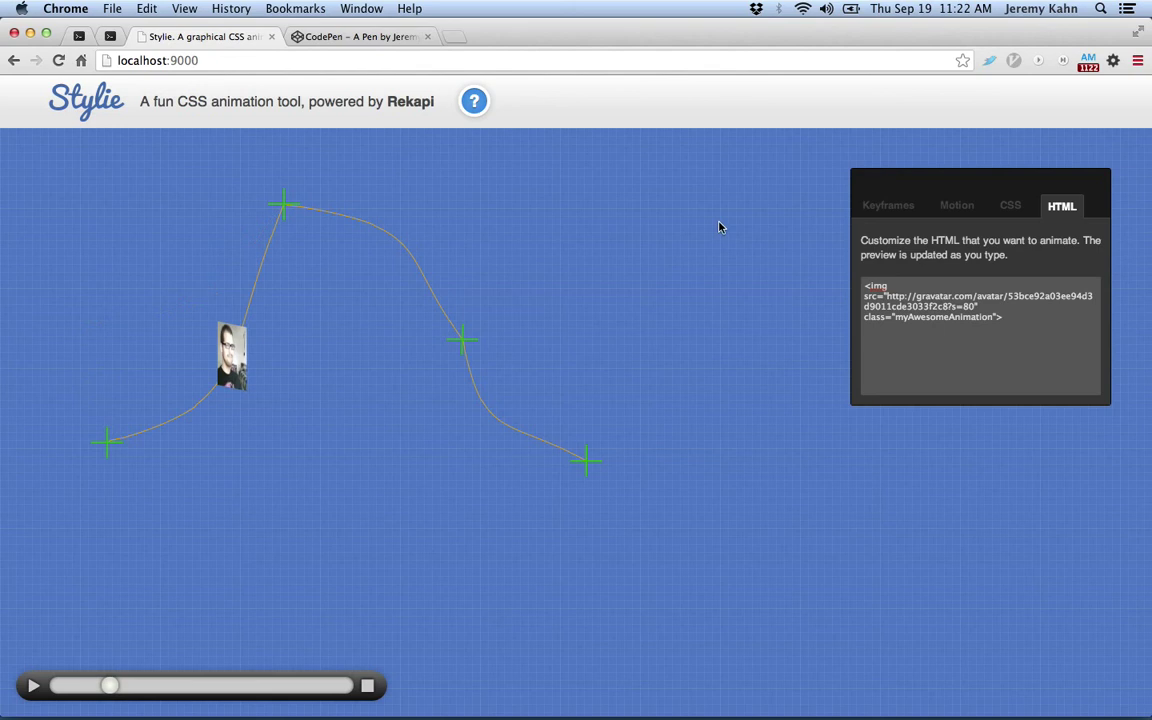
pyautogui.click(474, 101)
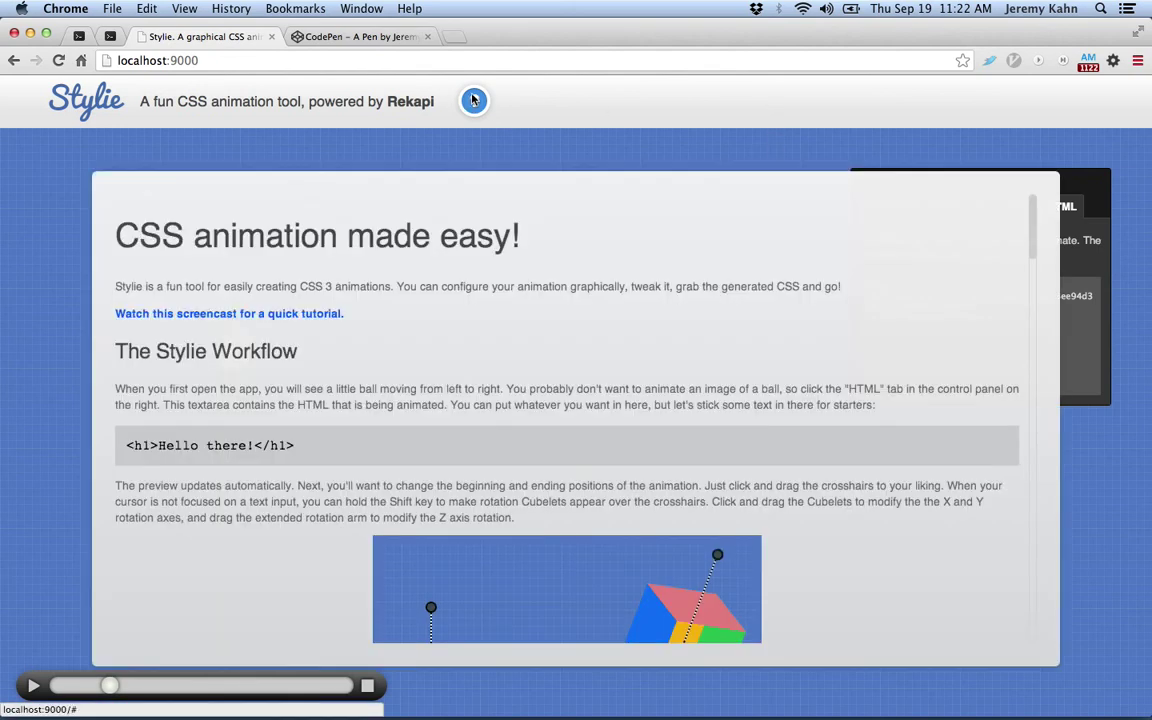
pyautogui.scroll(-10, 509, 314)
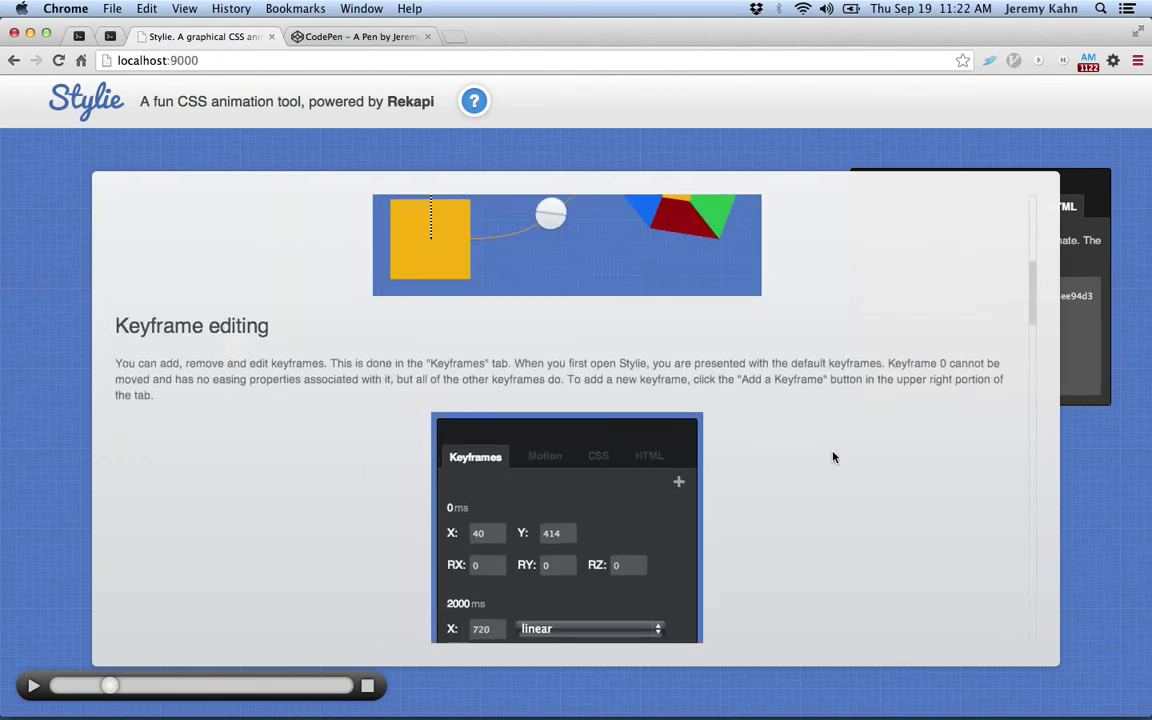
pyautogui.scroll(-15, 833, 457)
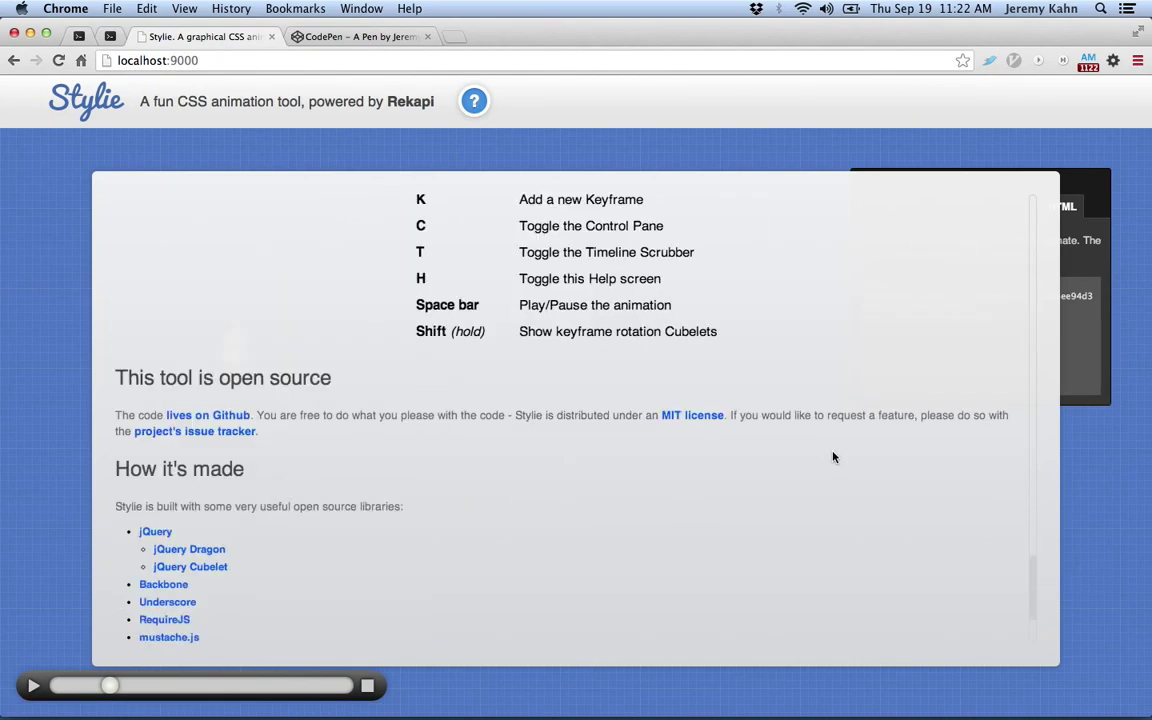
pyautogui.scroll(8, 37, 360)
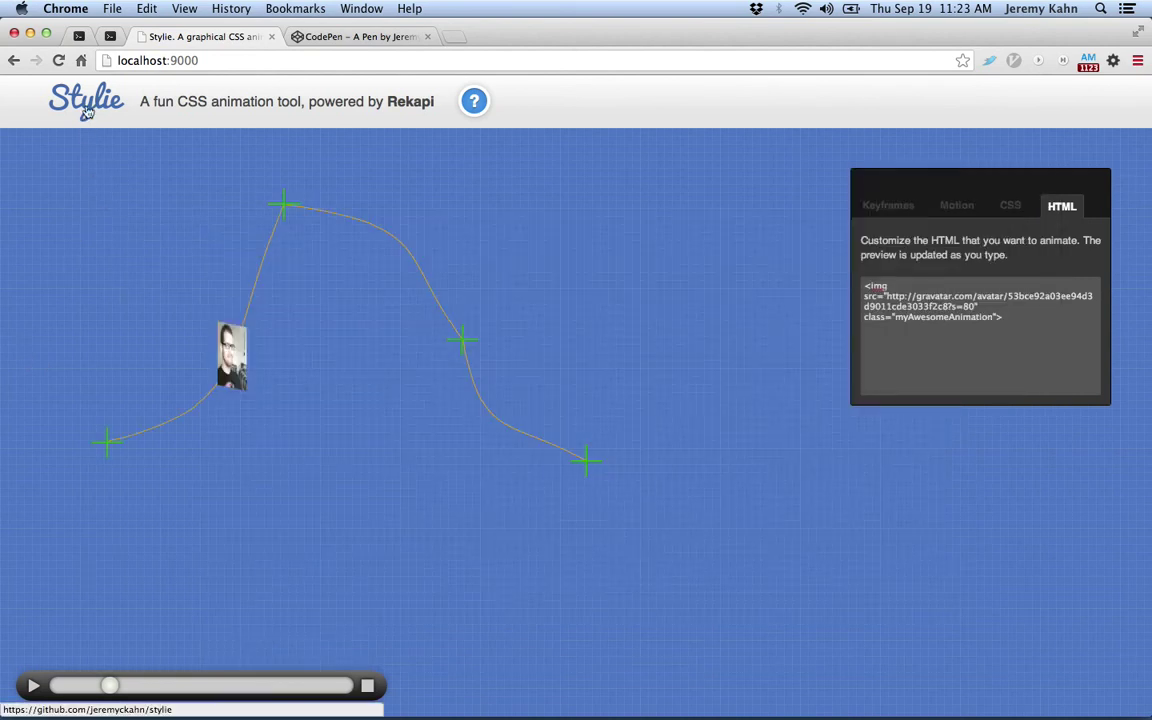
# Open Stylie's GitHub repository and view its Issues page, listing 2 open and 8 closed.
pyautogui.keyDown('super'); pyautogui.click(87, 112); pyautogui.keyUp('super')
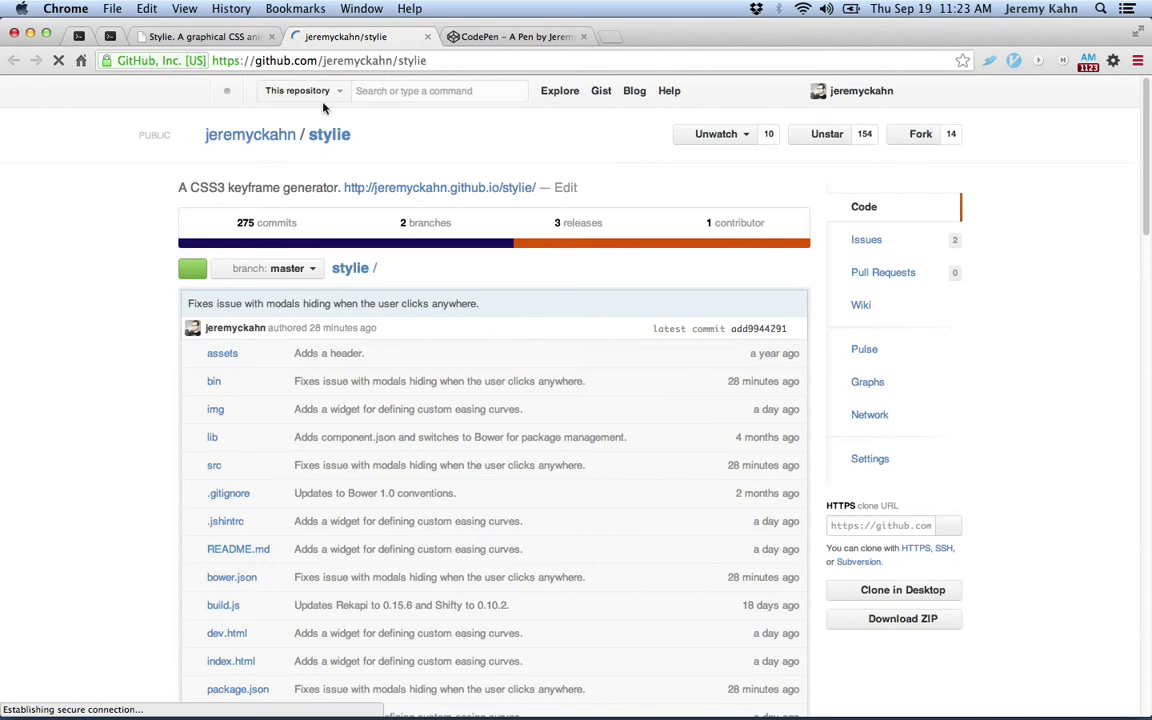
pyautogui.scroll(-2, 103, 319)
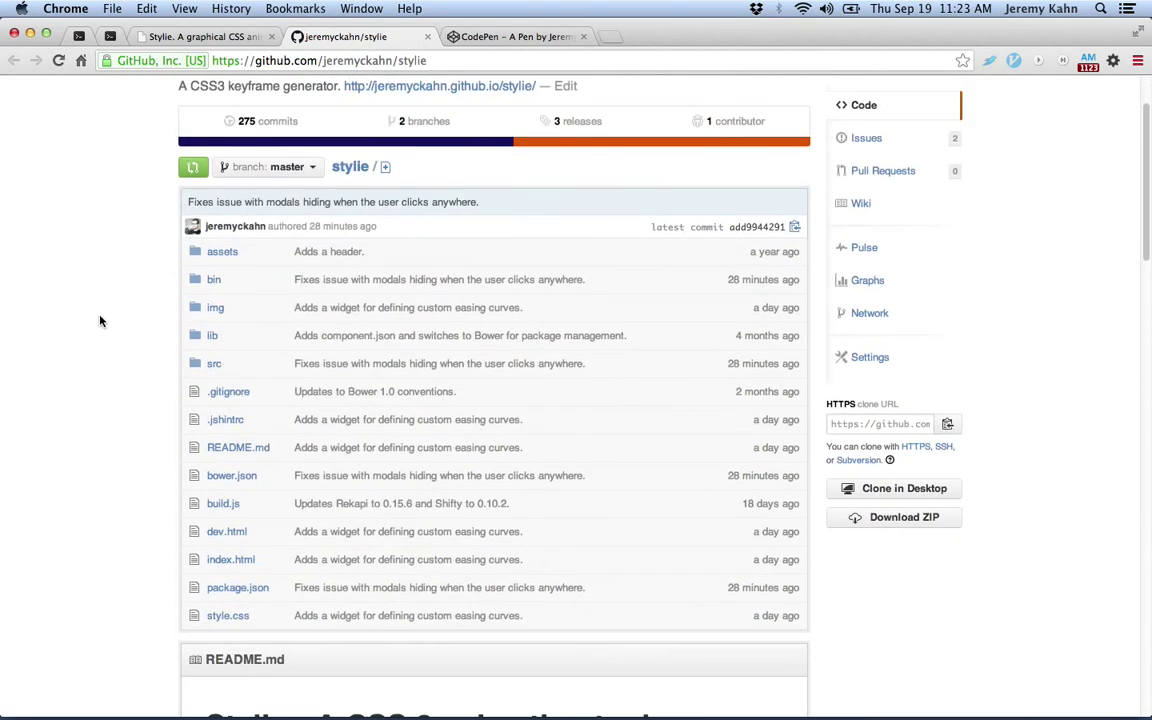
pyautogui.scroll(2, 100, 321)
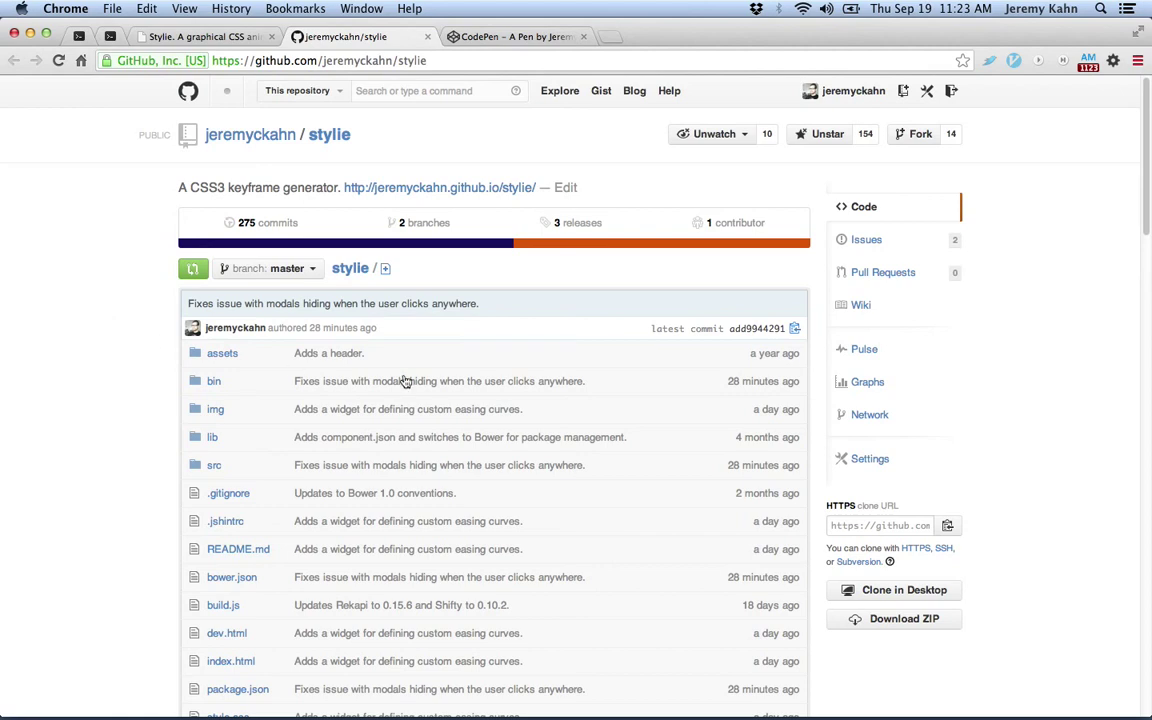
pyautogui.click(876, 242)
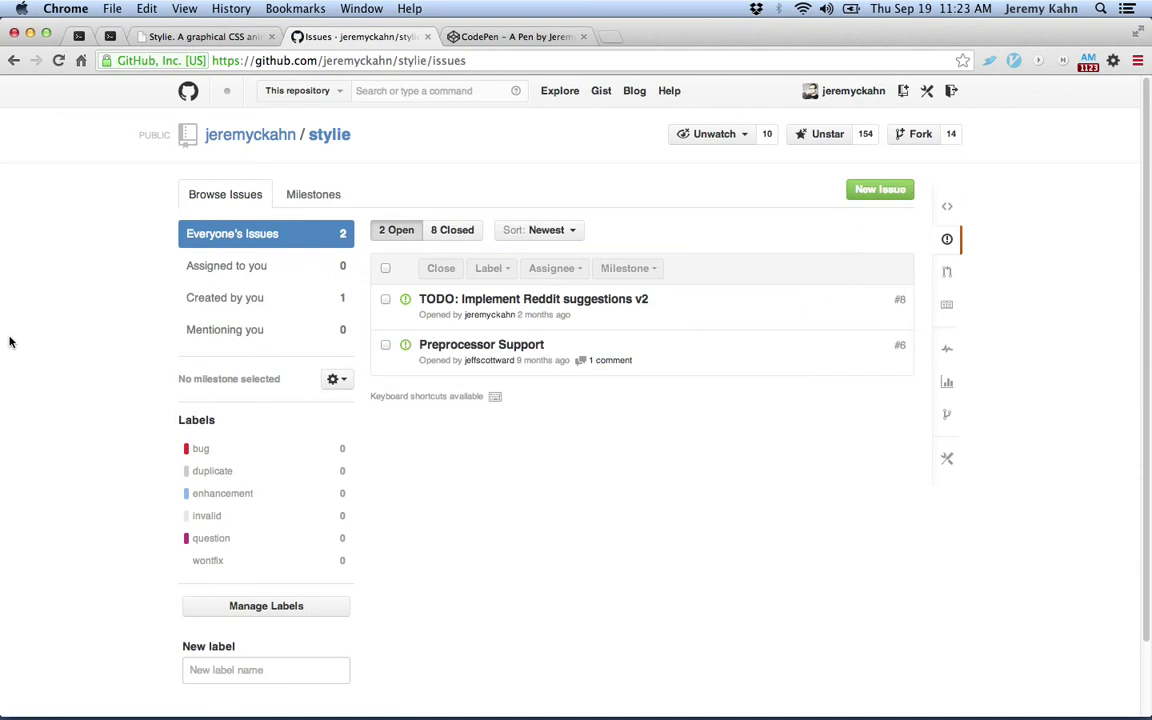
# Play the Stylie animation so the avatar follows the arched four-keyframe path.
pyautogui.click(177, 40)
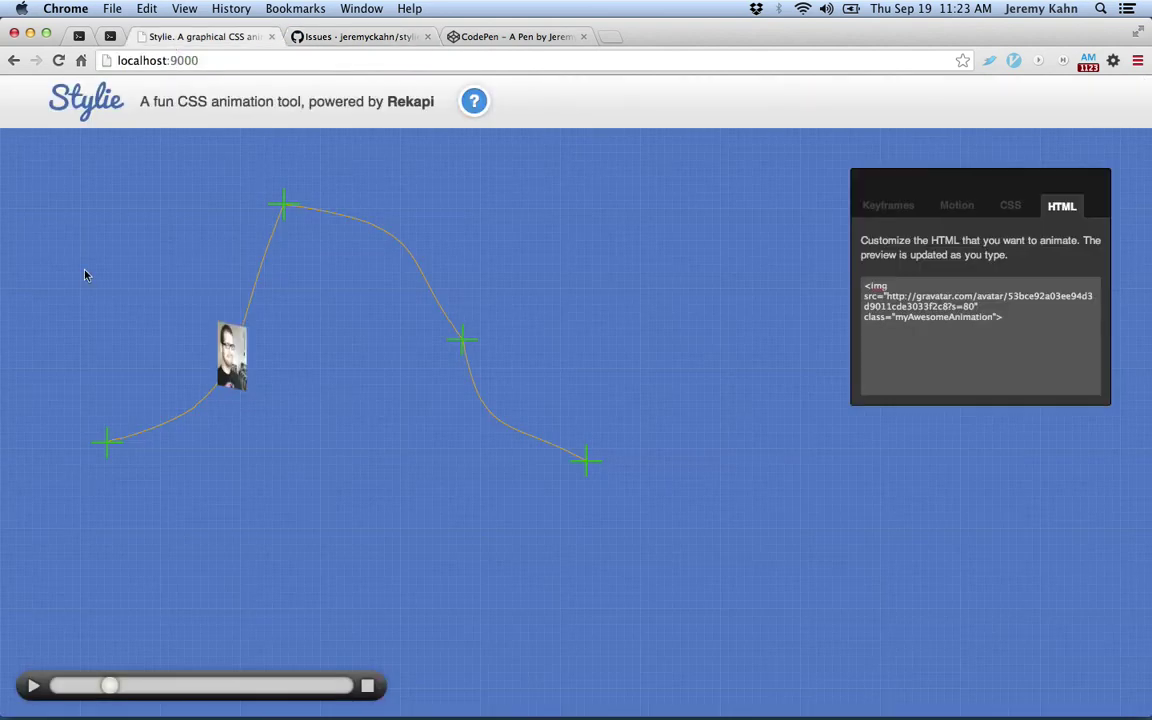
pyautogui.press('space')
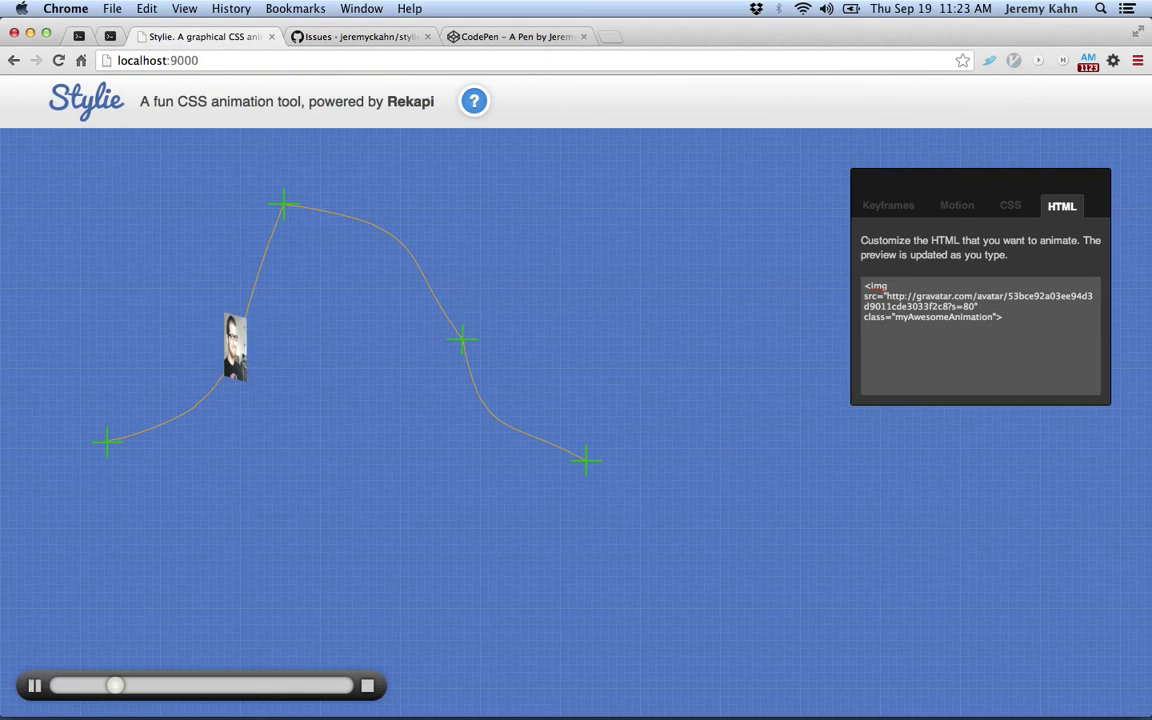